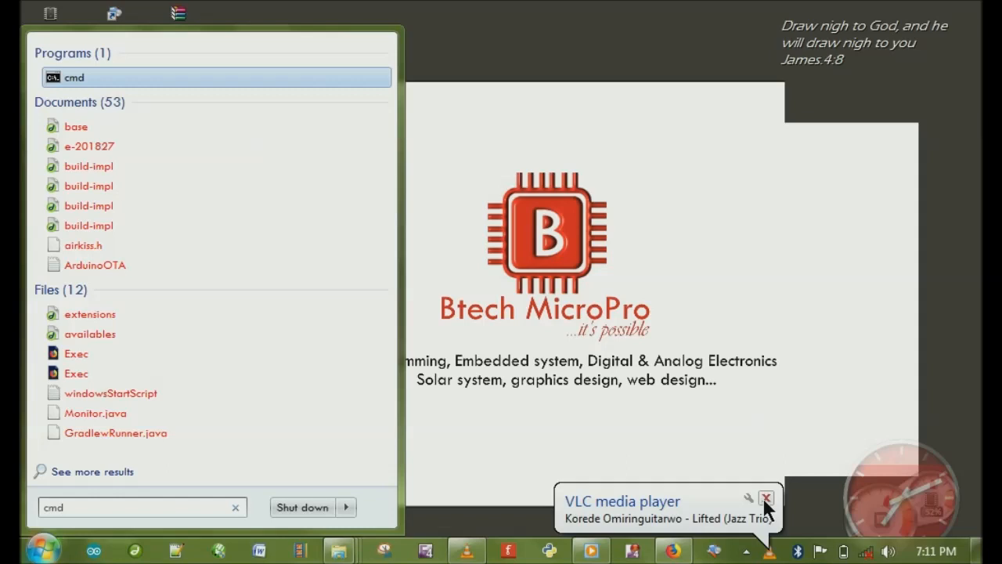
Open a Windows command prompt and run JAVAC to check for the Java compiler.
click(765, 498)
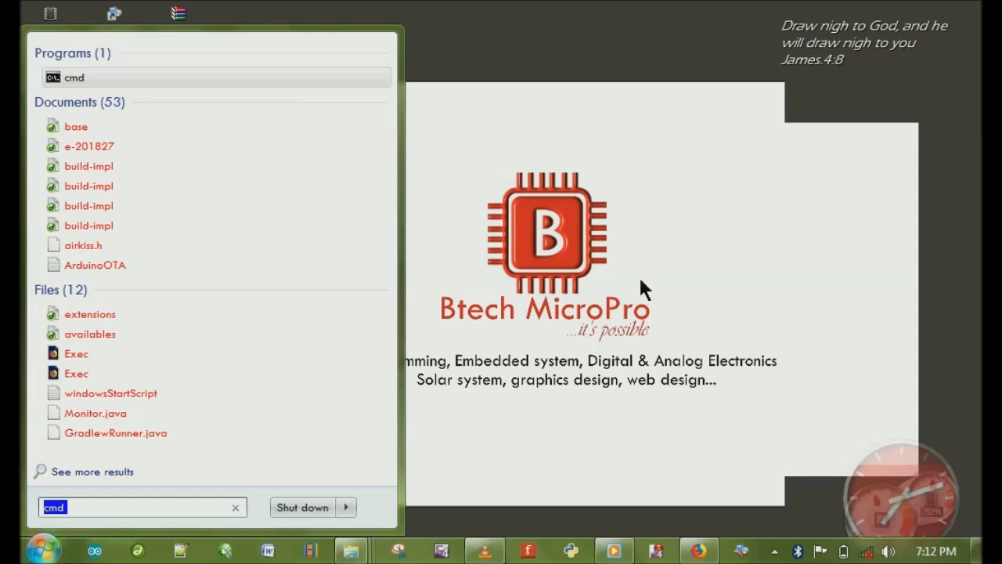
key(Return)
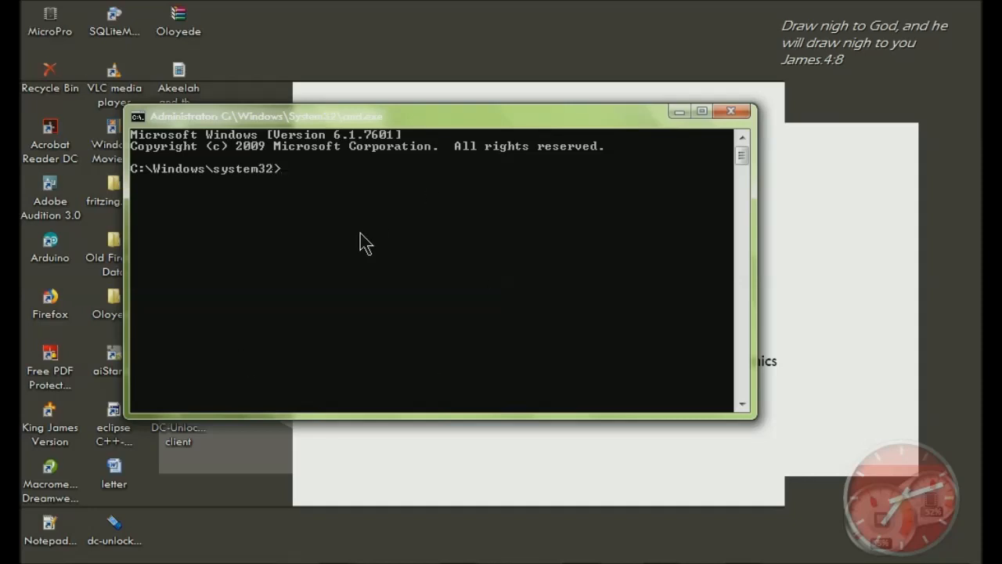
text(JAVAC)
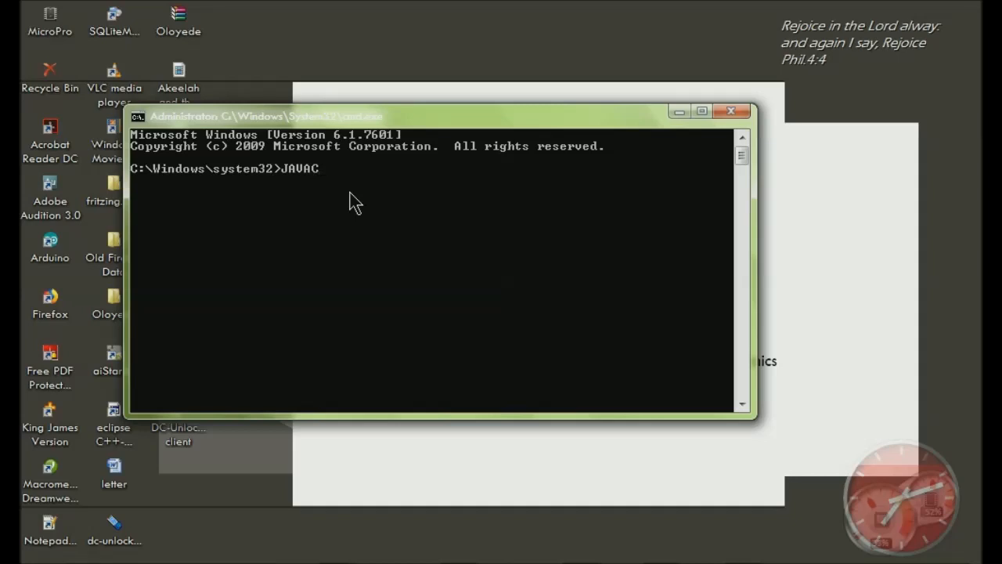
key(Return)
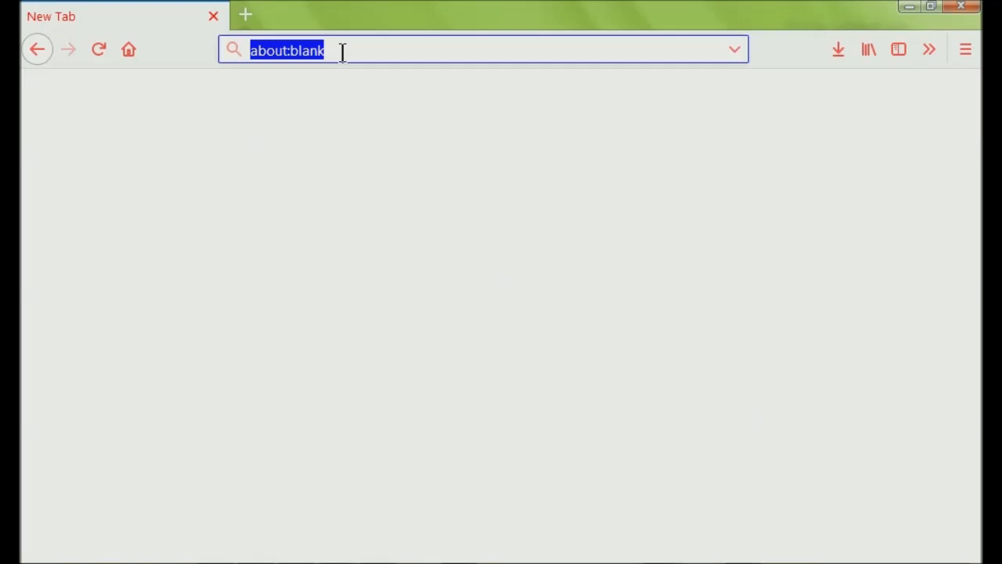
Switch to Firefox and search the web for "download java jdk".
text(downloadjav)
text(a)
key(BackSpace)
key(BackSpace)
key(BackSpace)
key(BackSpace)
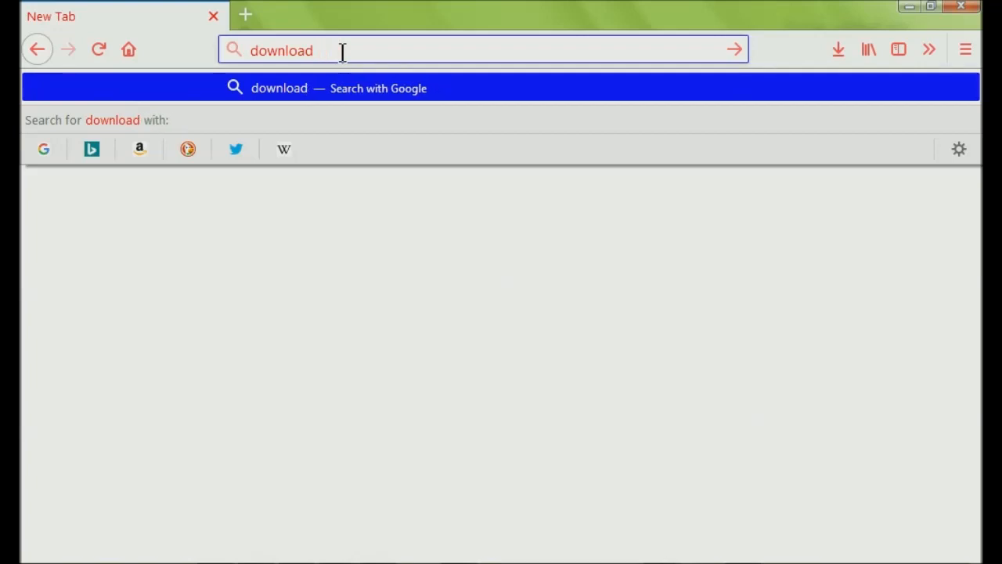
text(java)
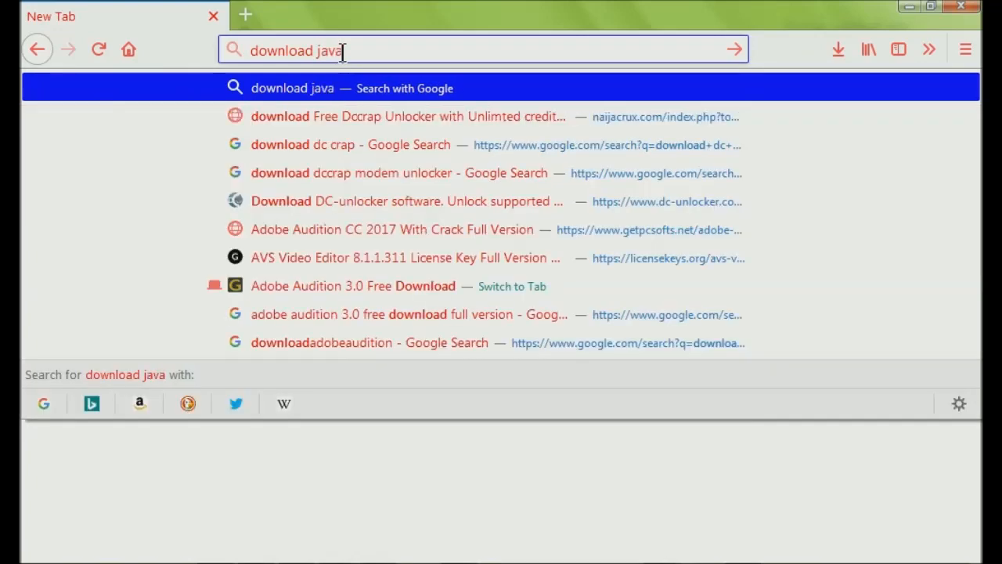
text( jdk)
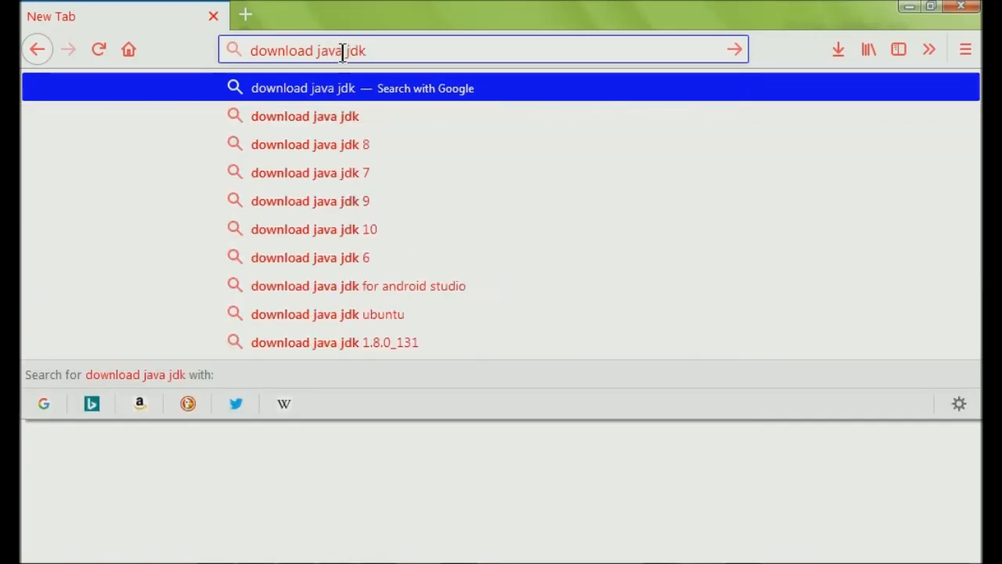
key(BackSpace)
key(BackSpace)
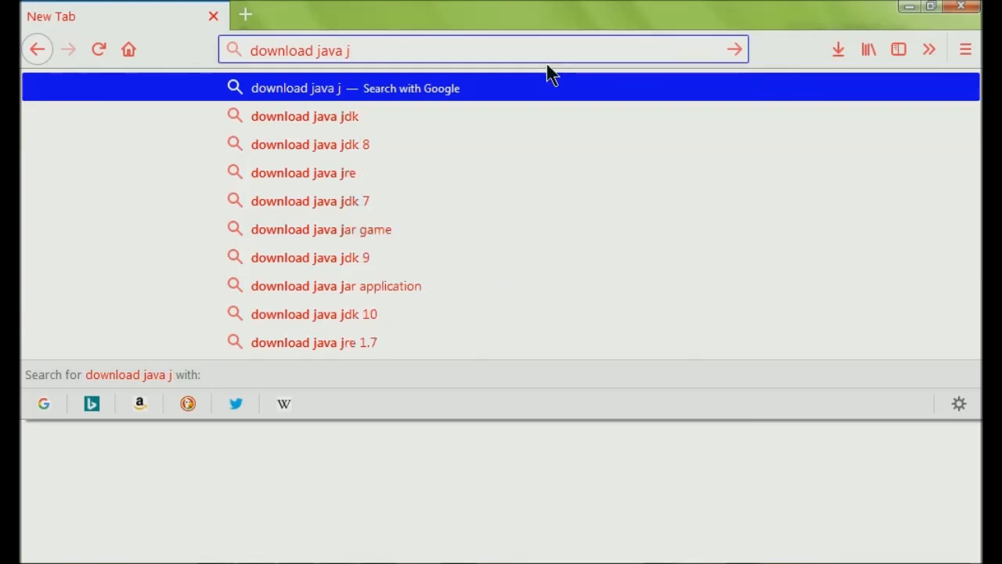
text(dk)
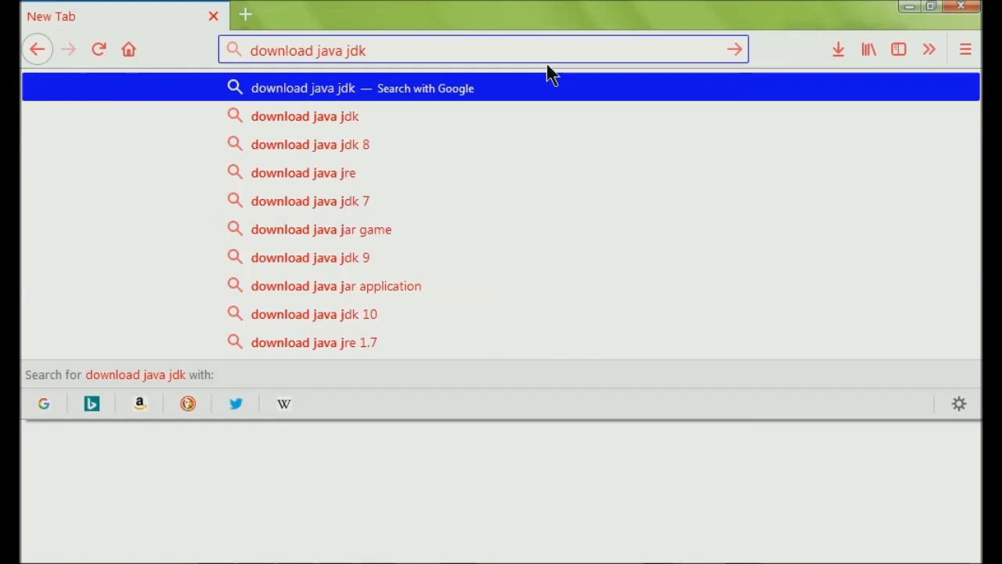
key(Return)
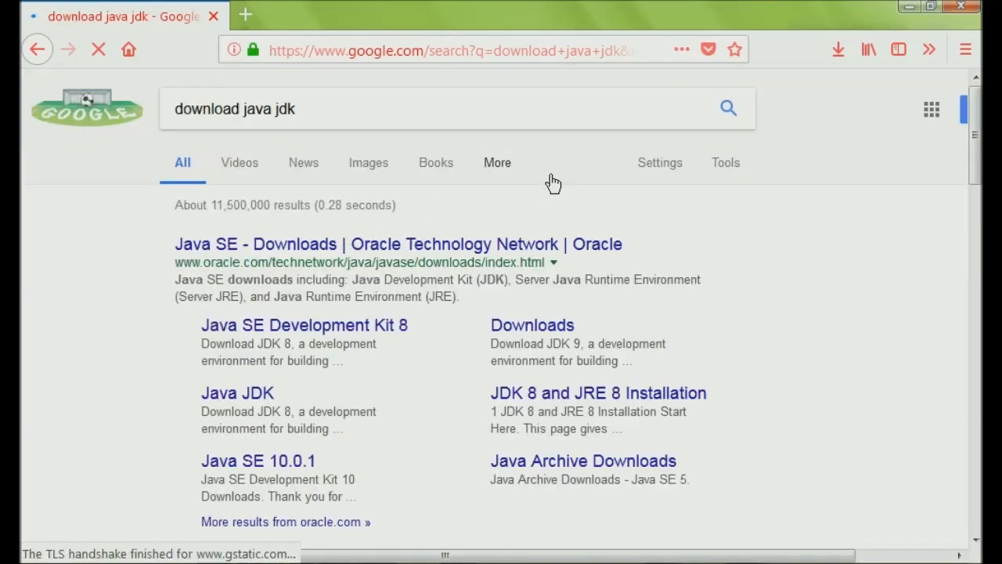
Open Oracle's Java SE Downloads search result and go to the Java Platform (JDK) 10 download page.
click(332, 249)
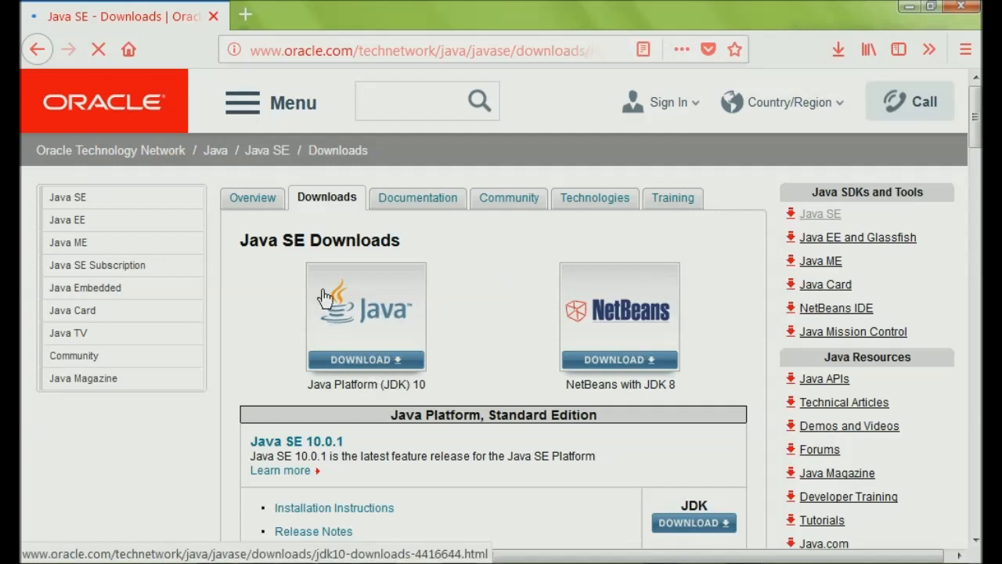
scroll(325, 296, down, 3)
scroll(358, 262, up, 3)
scroll(361, 400, down, 3)
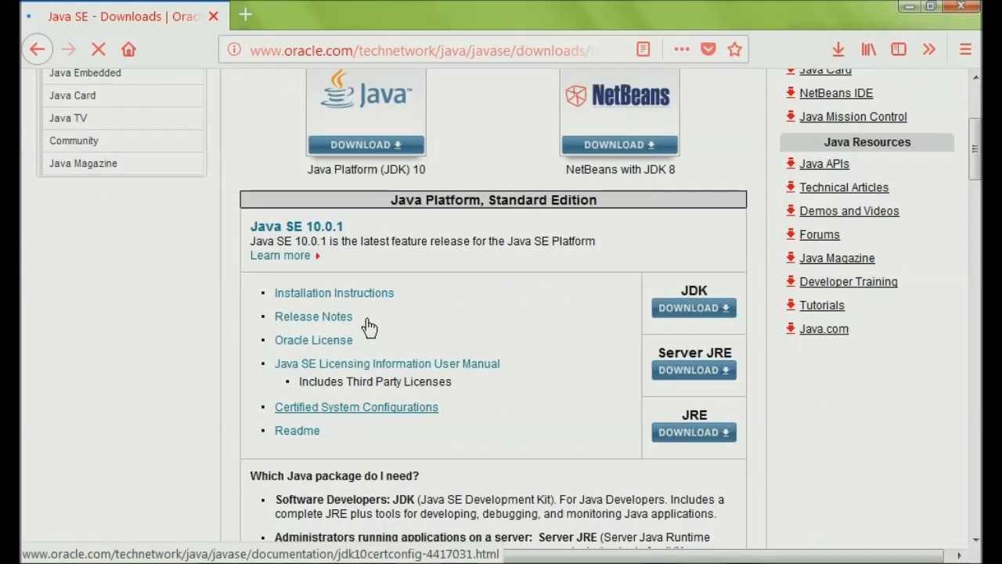
scroll(356, 185, up, 2)
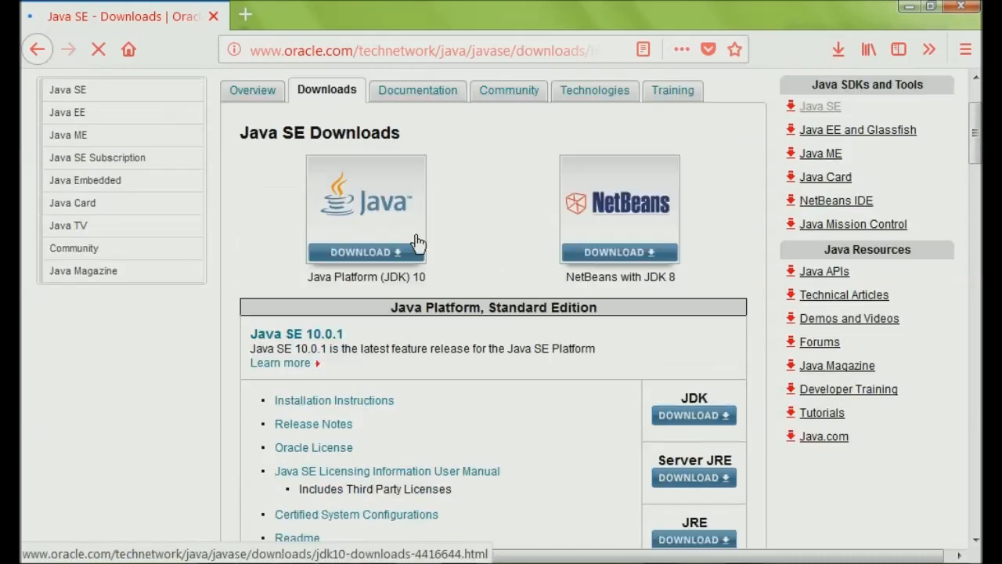
click(376, 255)
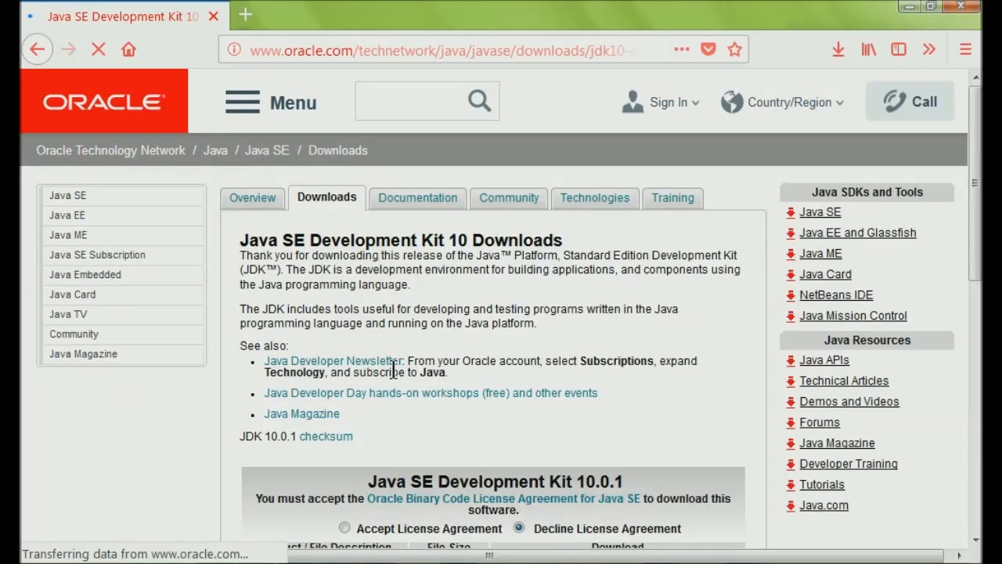
Try to download the Windows installer jdk-10.0.1_windows-x64_bin.exe without accepting the license agreement.
scroll(393, 368, down, 5)
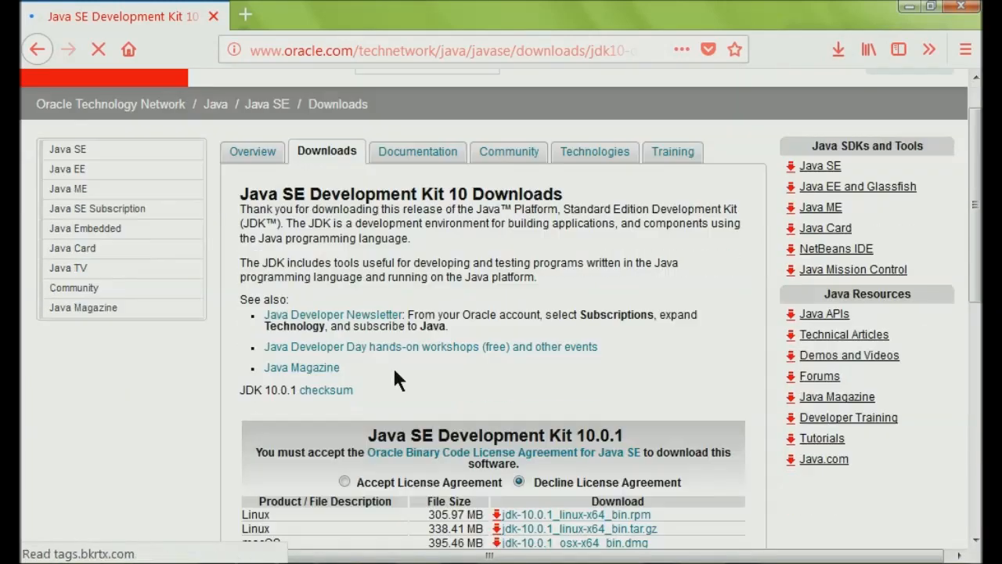
scroll(393, 368, down, 3)
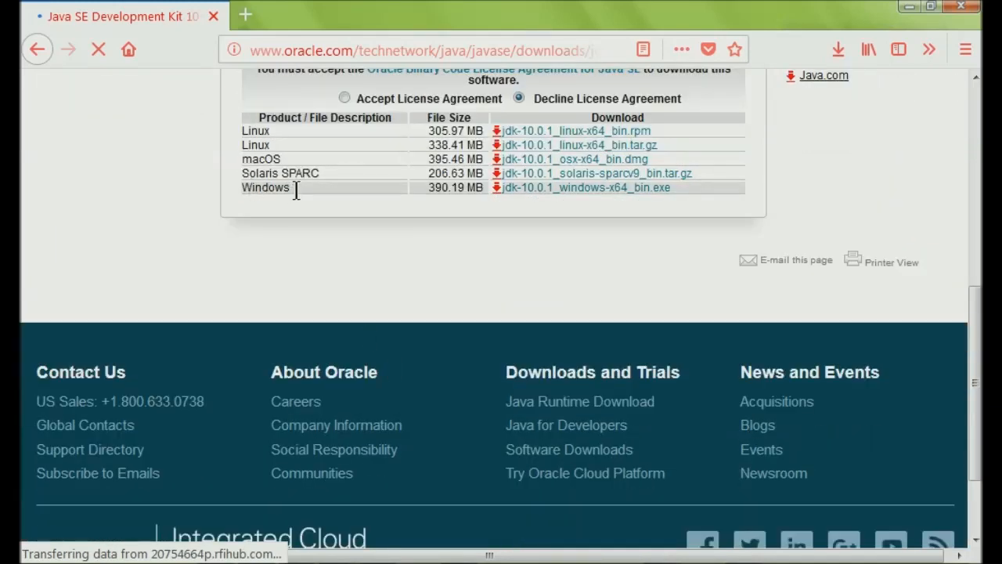
double_click(245, 188)
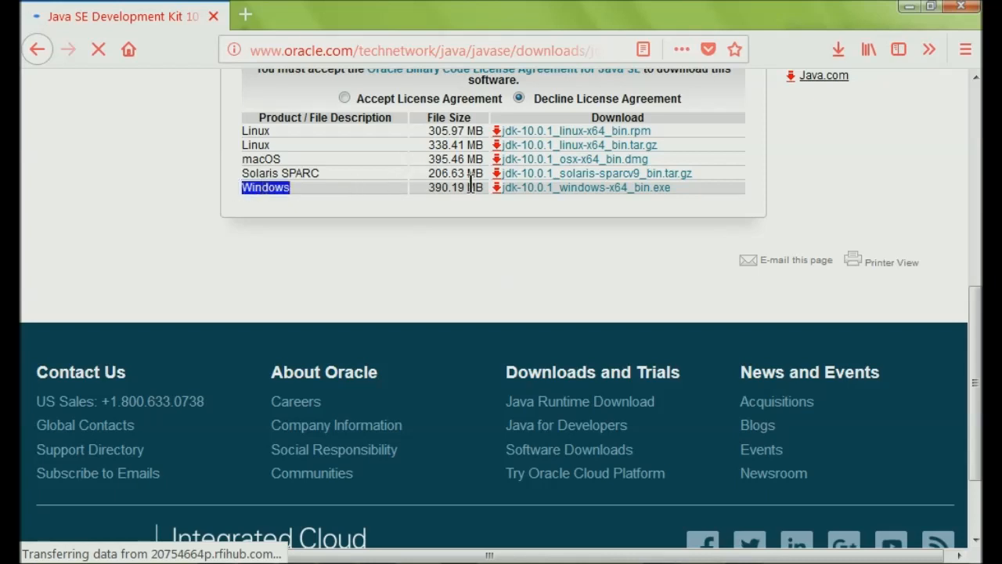
click(350, 192)
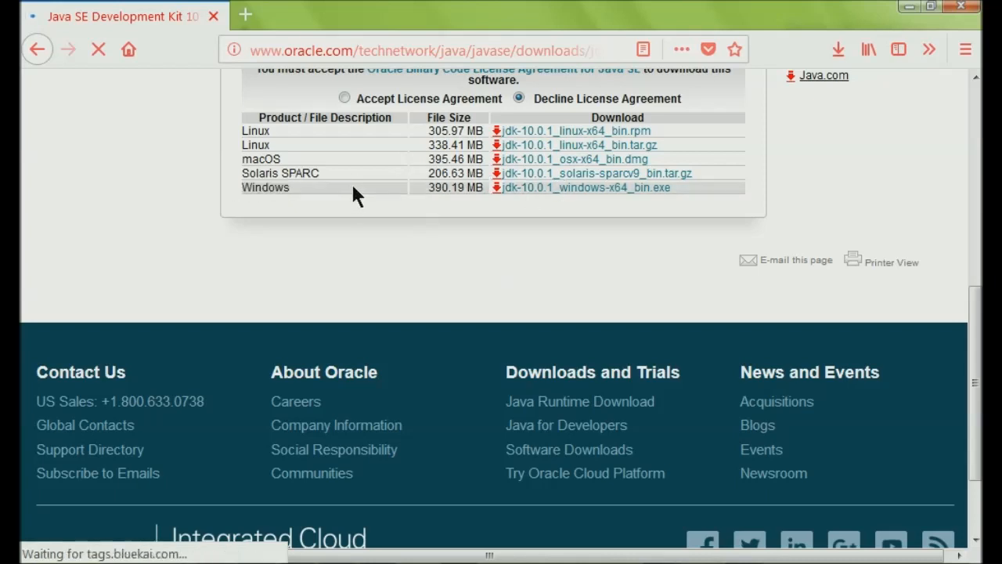
click(534, 188)
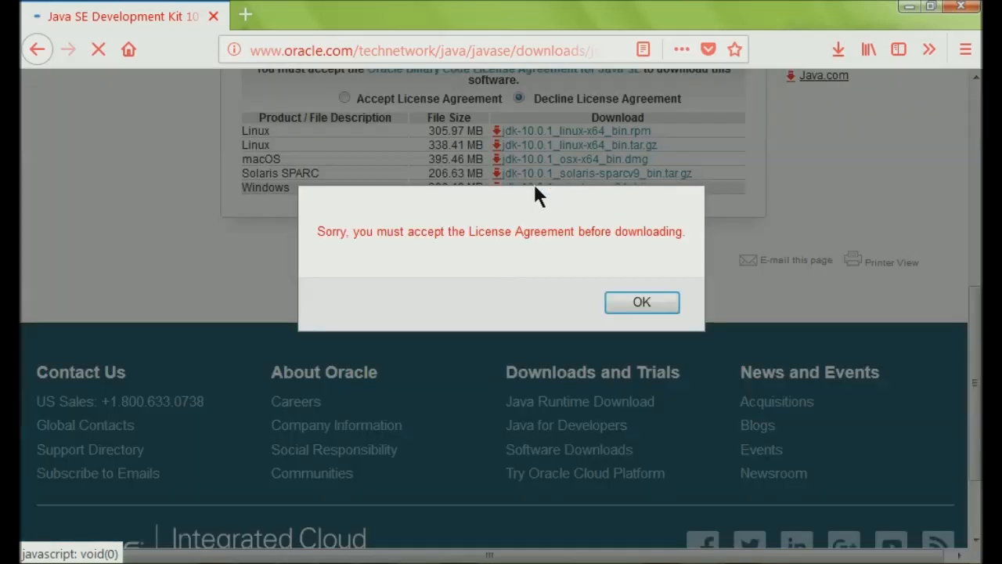
click(642, 303)
Accept the license agreement for JDK 10.0.1 and save the Windows installer jdk-10.0.1_windows-x64_bin.exe.
scroll(361, 165, up, 2)
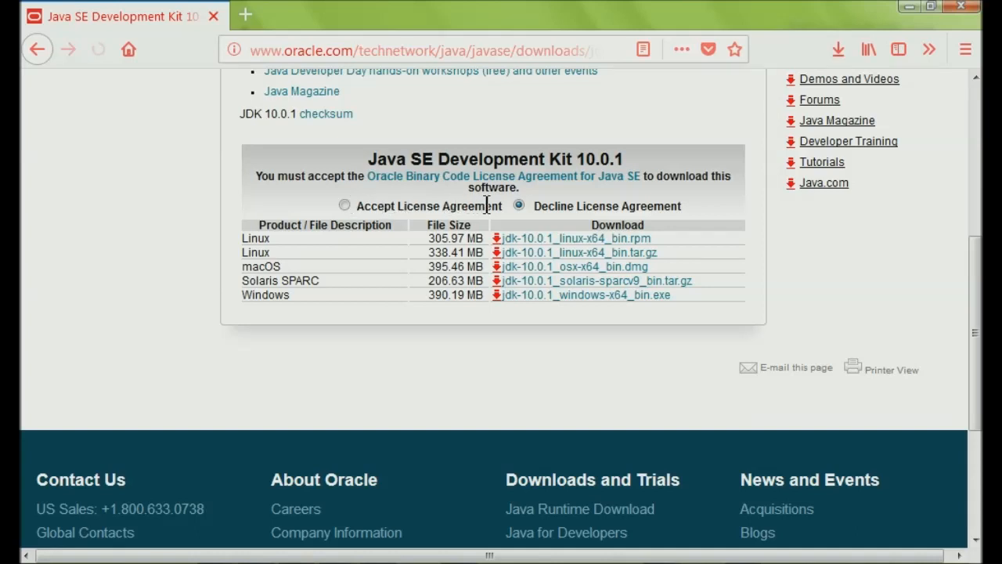
click(345, 204)
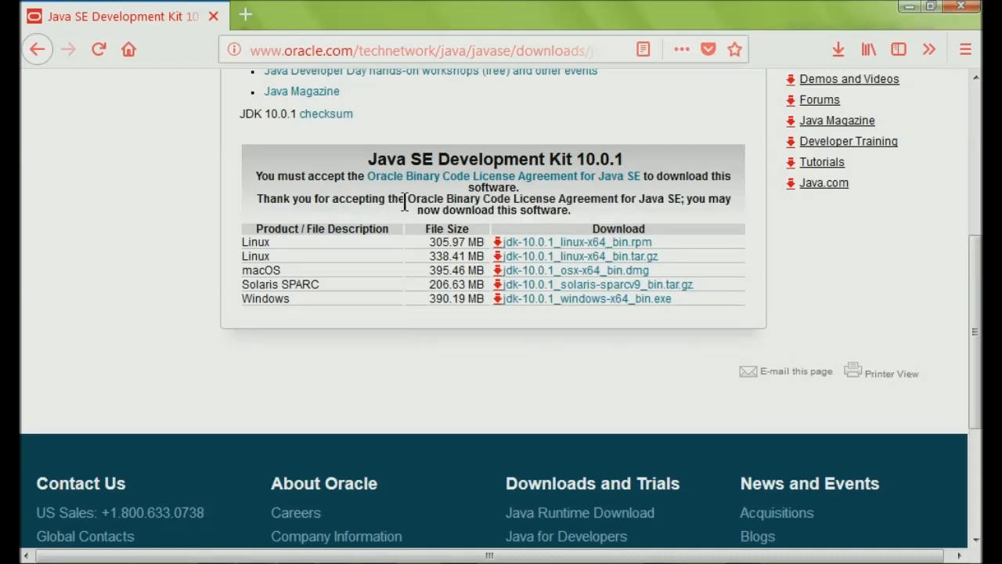
click(559, 299)
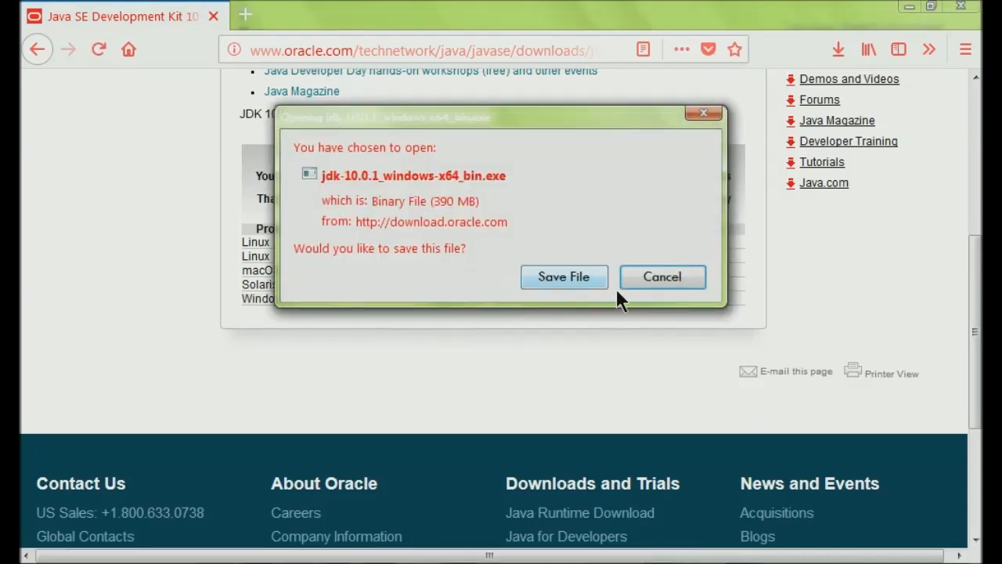
click(551, 277)
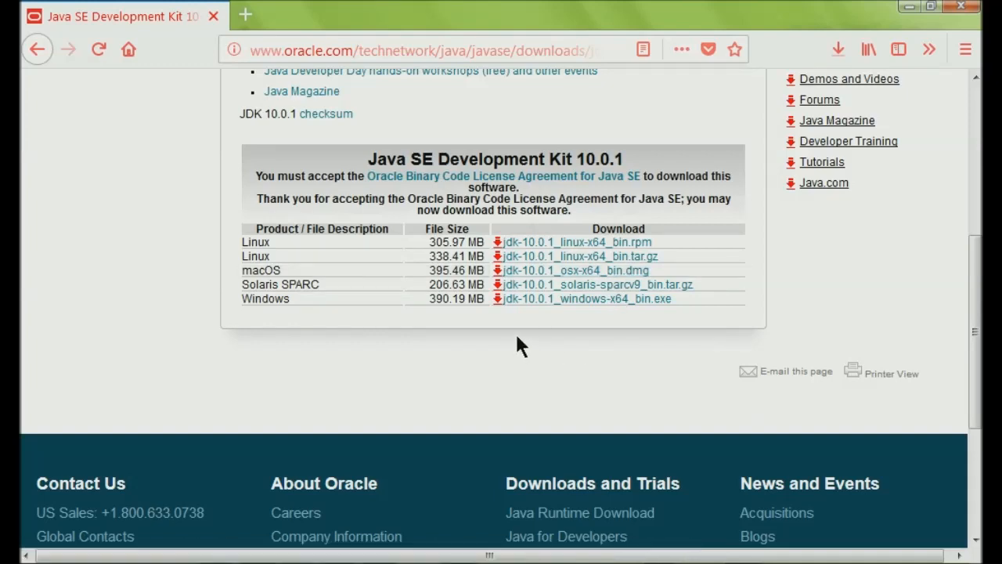
Check the download progress of jdk-10.0.1_windows-x64_bin.exe in the browser's download list.
scroll(515, 332, up, 4)
scroll(515, 332, down, 4)
click(904, 8)
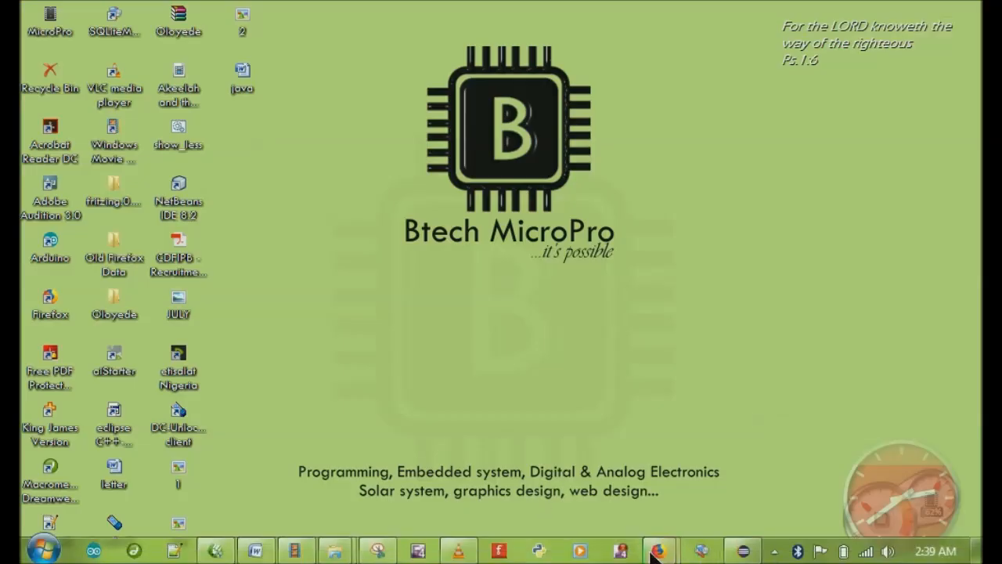
mouse_move(658, 552)
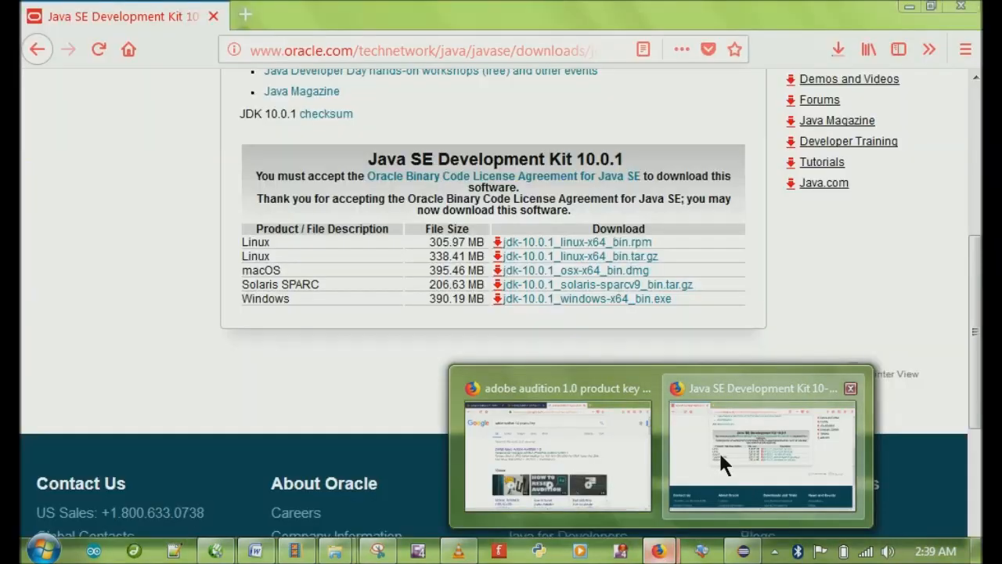
click(718, 449)
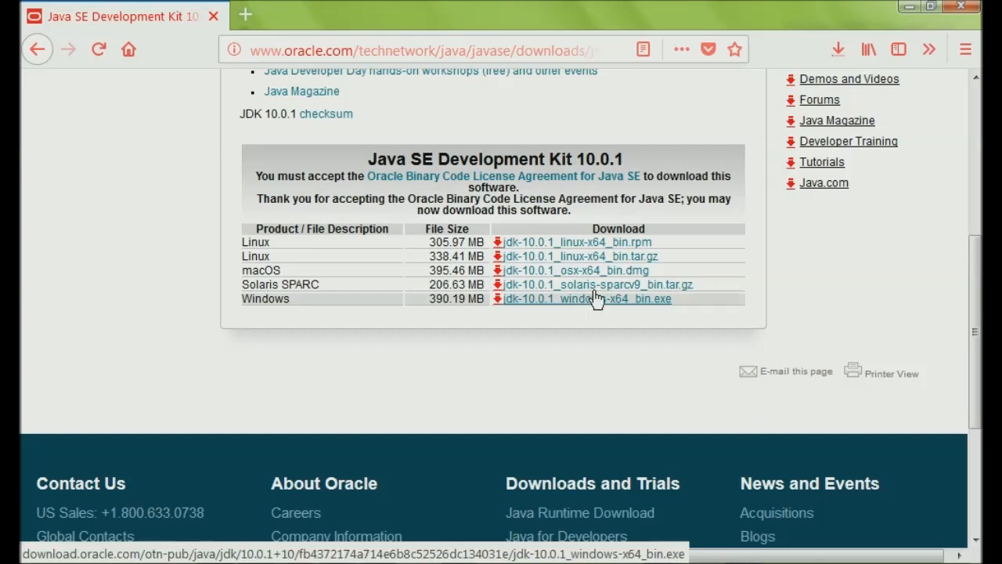
click(831, 49)
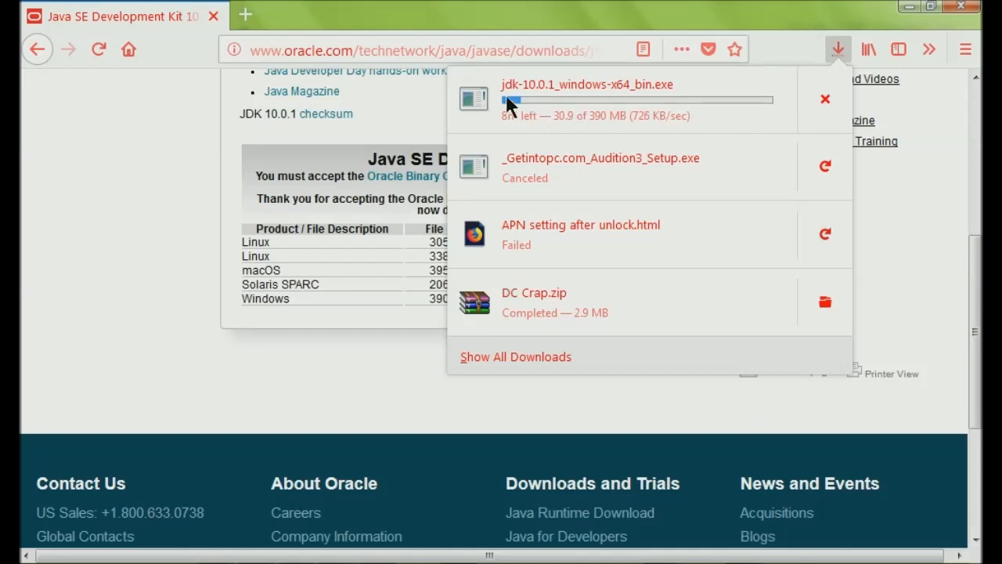
click(404, 407)
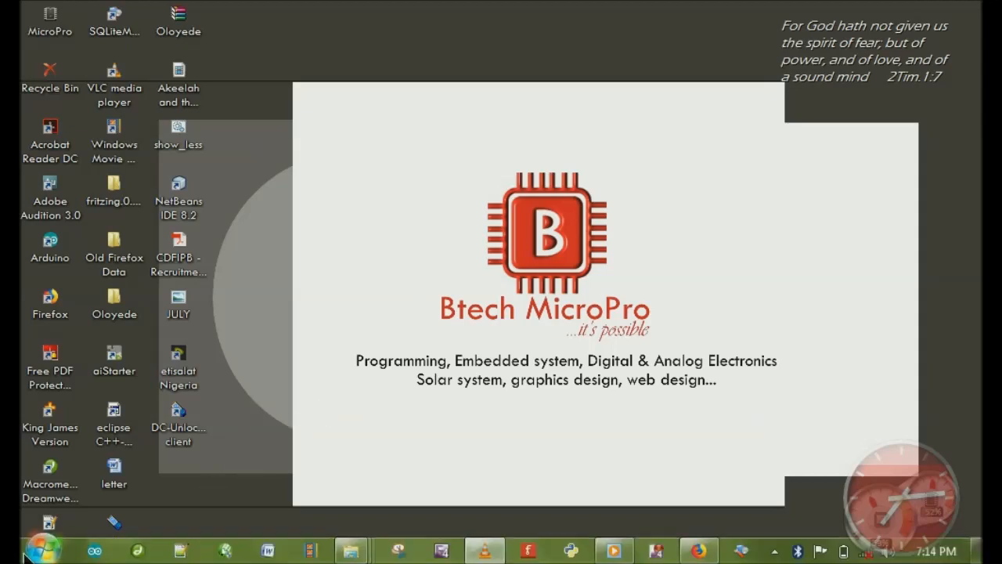
Search Windows for "system", open the maximized System window and bring up its advanced system settings.
click(25, 553)
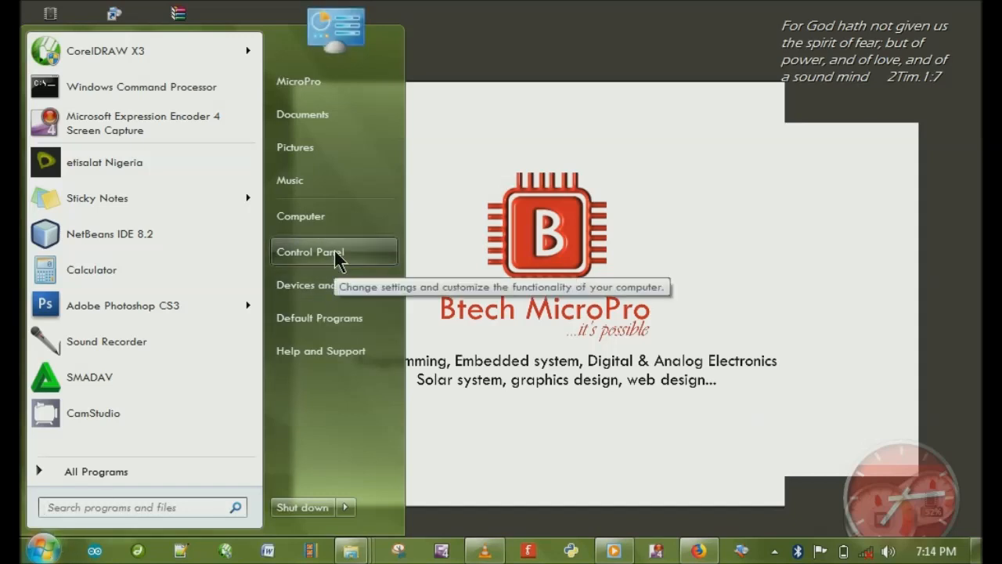
click(173, 507)
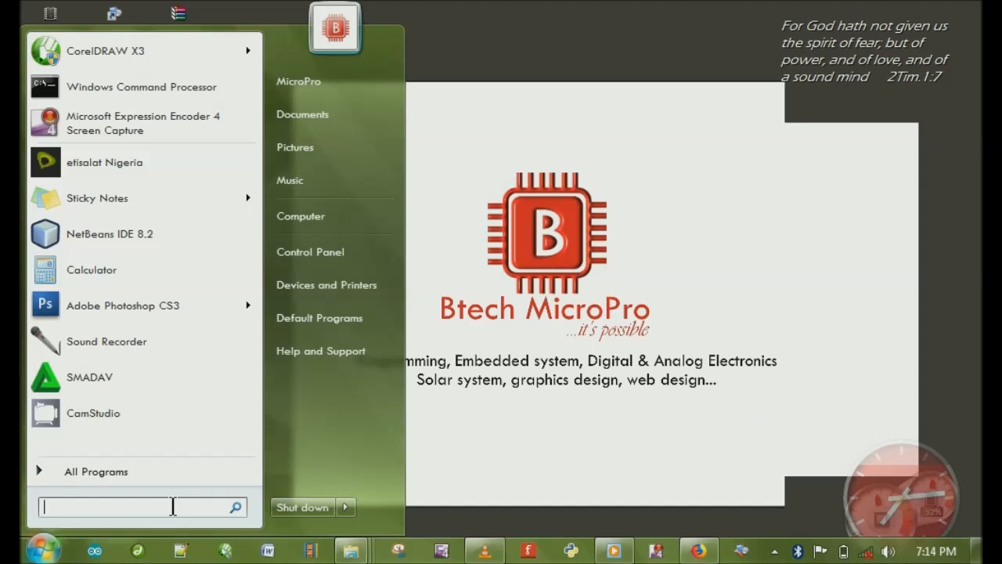
text(sys)
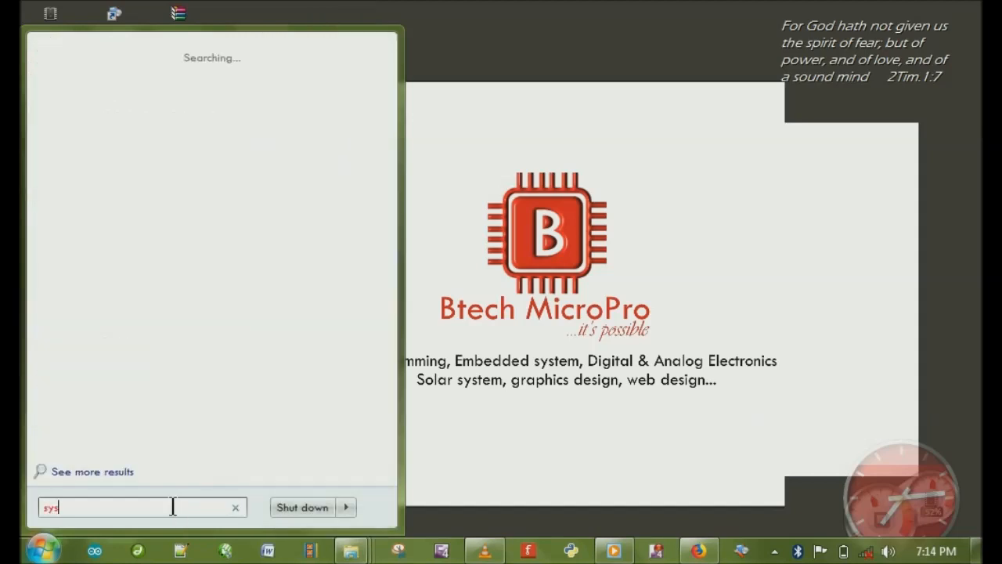
text(tem)
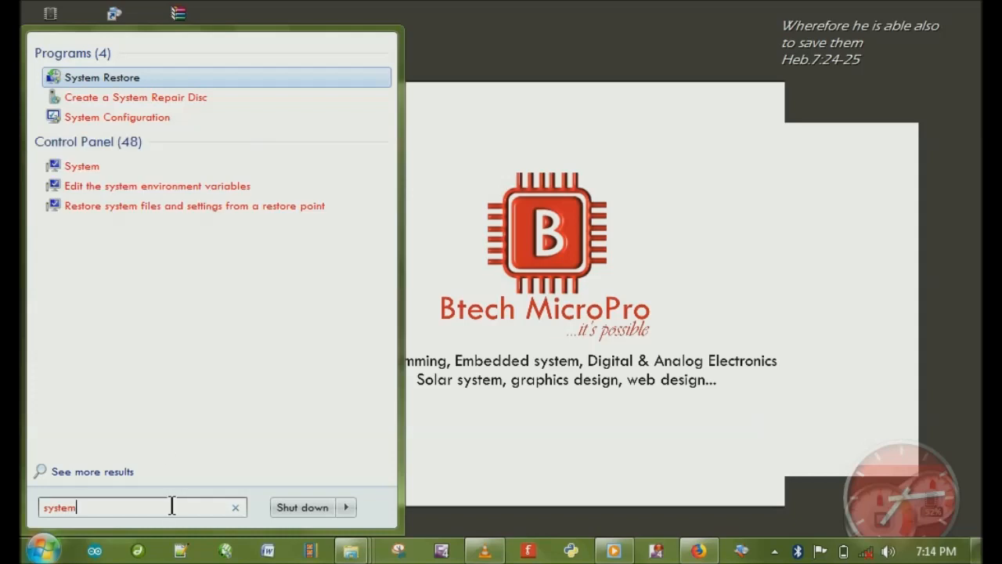
click(101, 169)
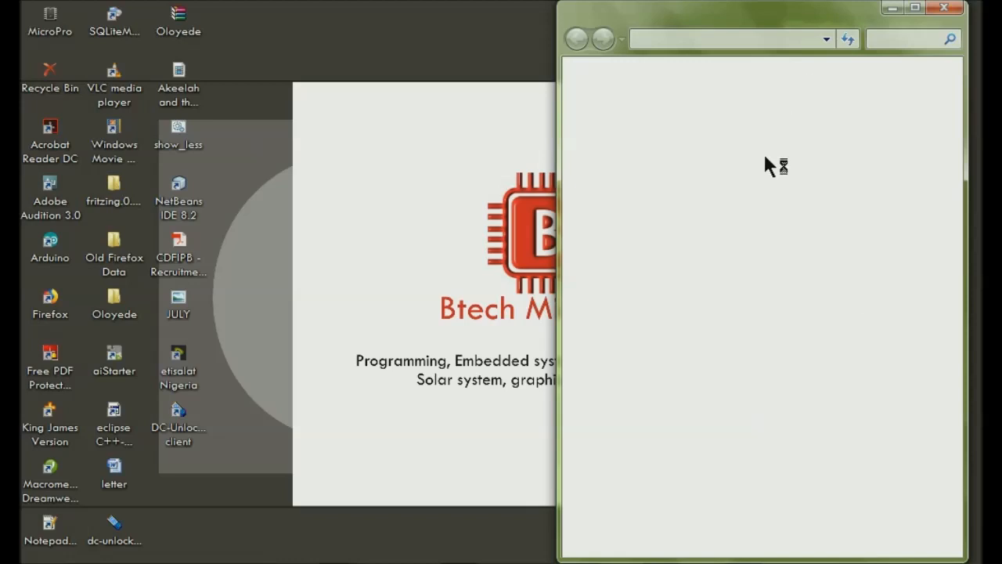
click(914, 7)
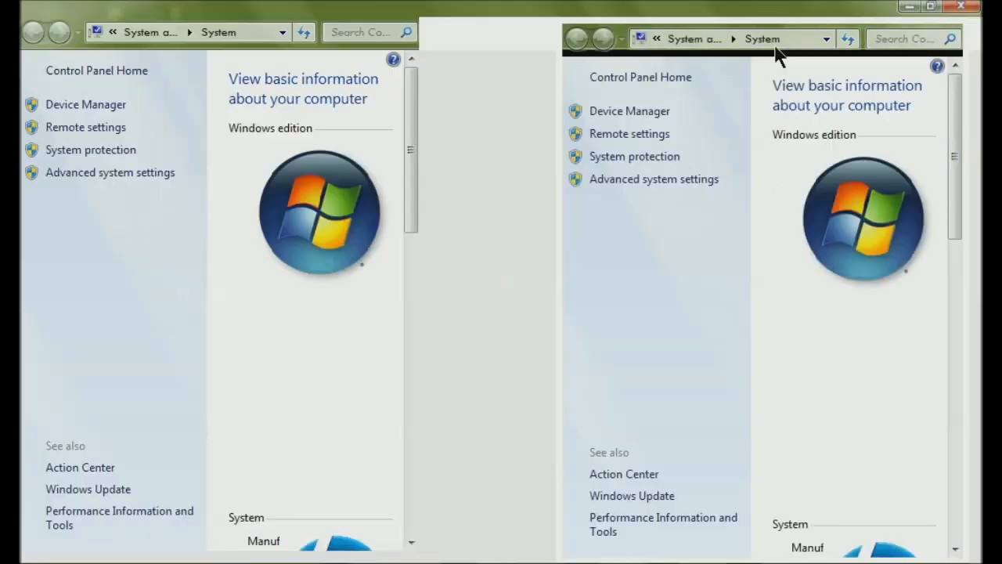
click(134, 173)
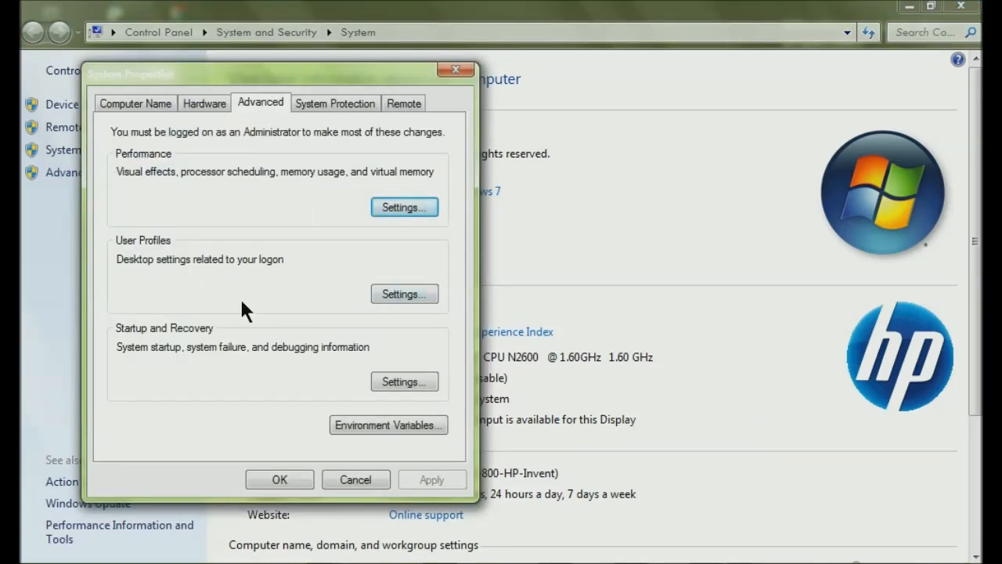
Open the environment variables from System Properties and locate the Path entry among the system variables.
click(392, 427)
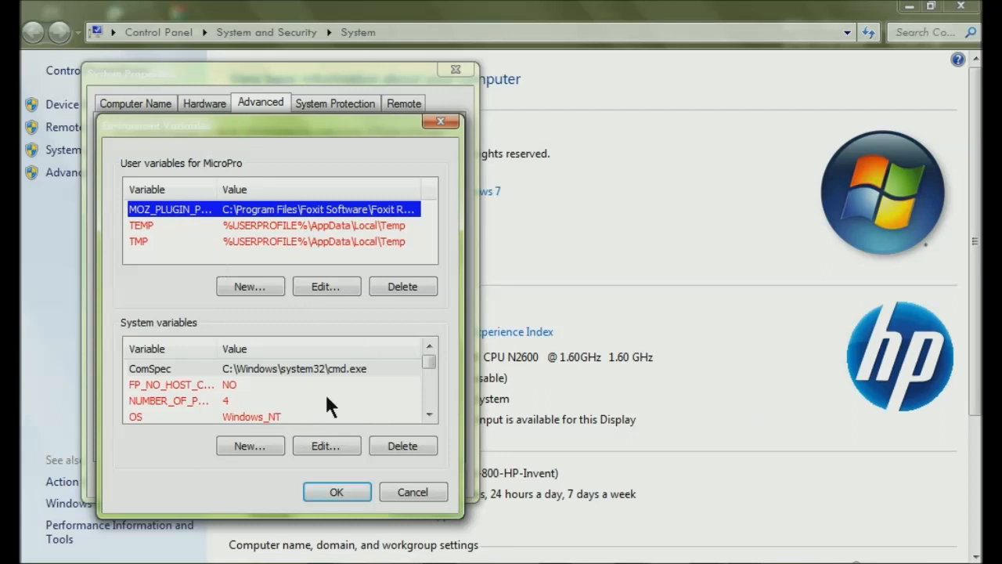
click(429, 415)
click(428, 415)
click(429, 414)
click(428, 414)
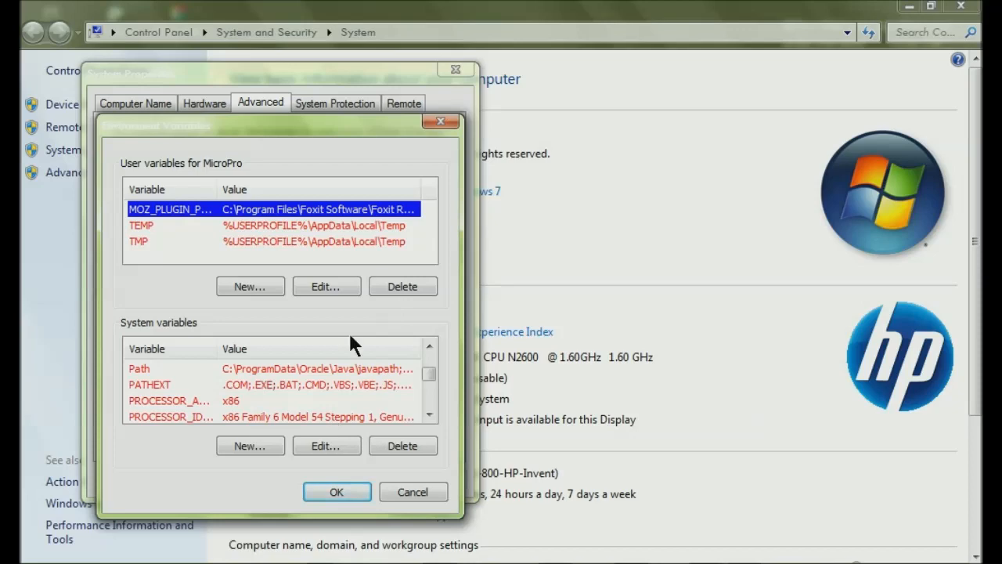
Switch to Windows Explorer and open the Java folder inside Program Files on Local Disk (C:).
click(35, 553)
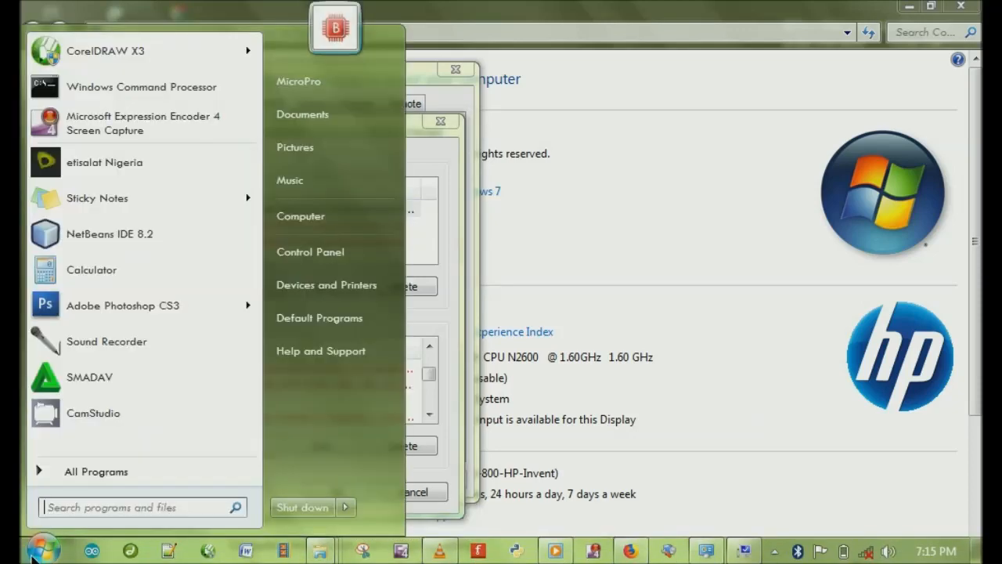
click(332, 217)
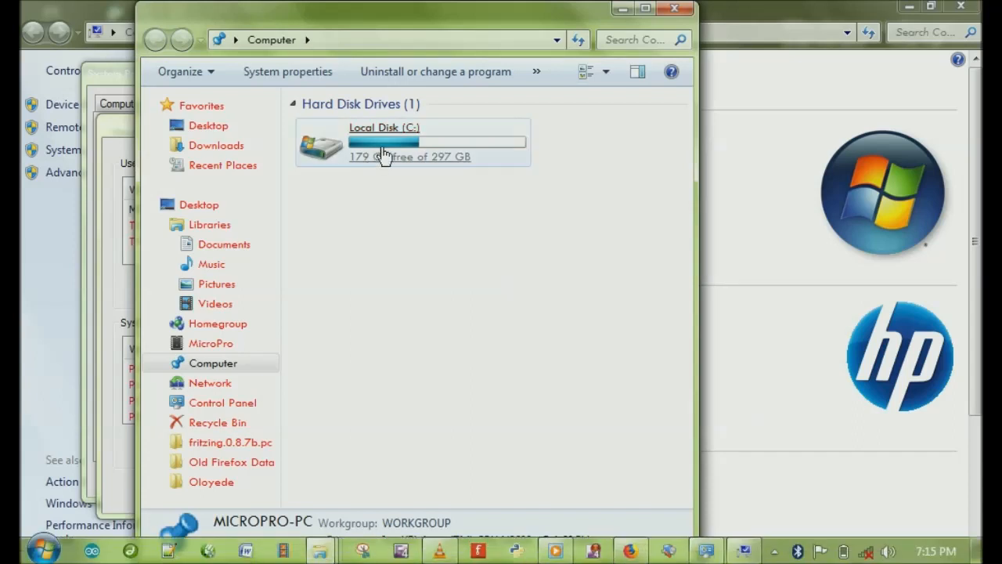
double_click(384, 154)
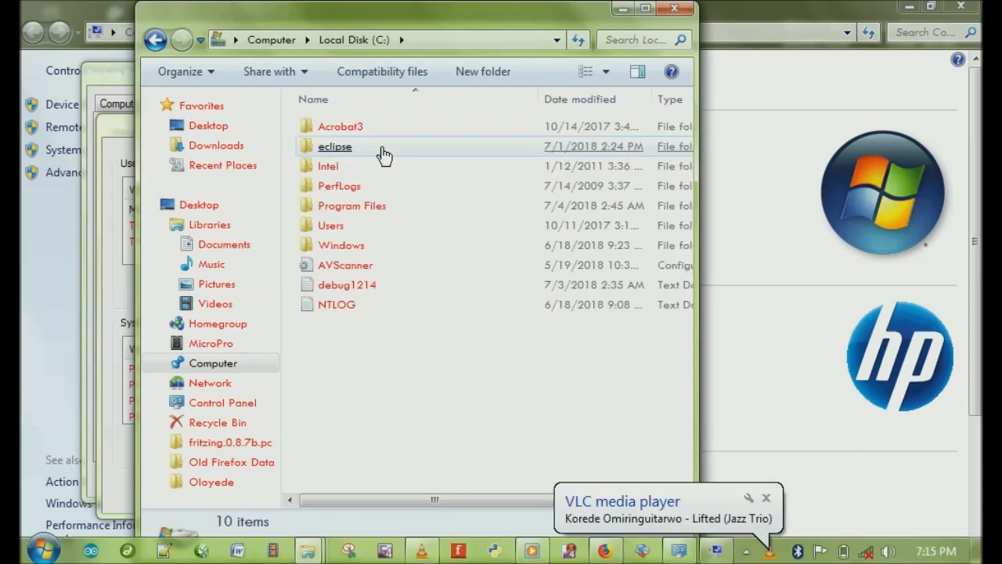
click(383, 154)
click(765, 498)
click(363, 157)
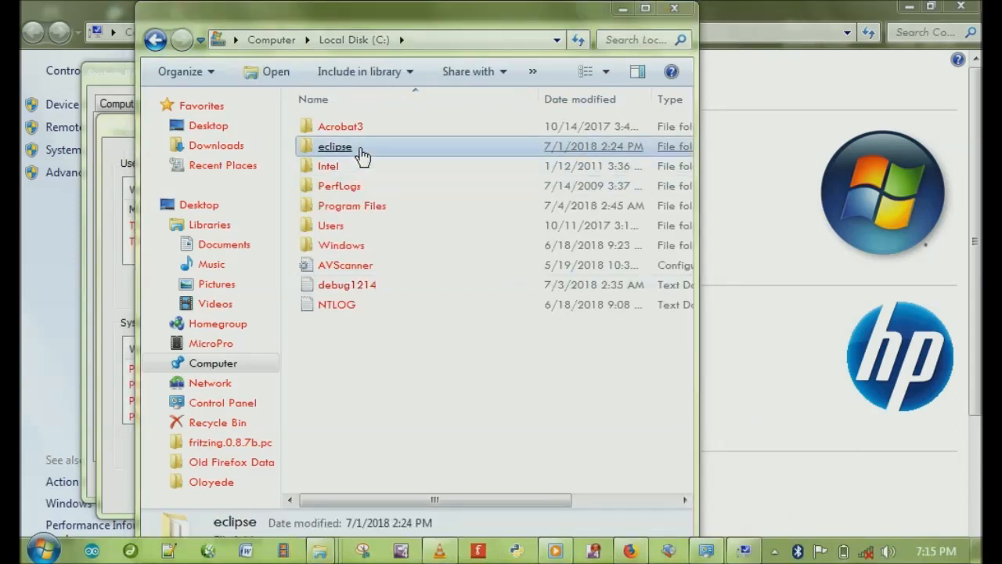
double_click(368, 209)
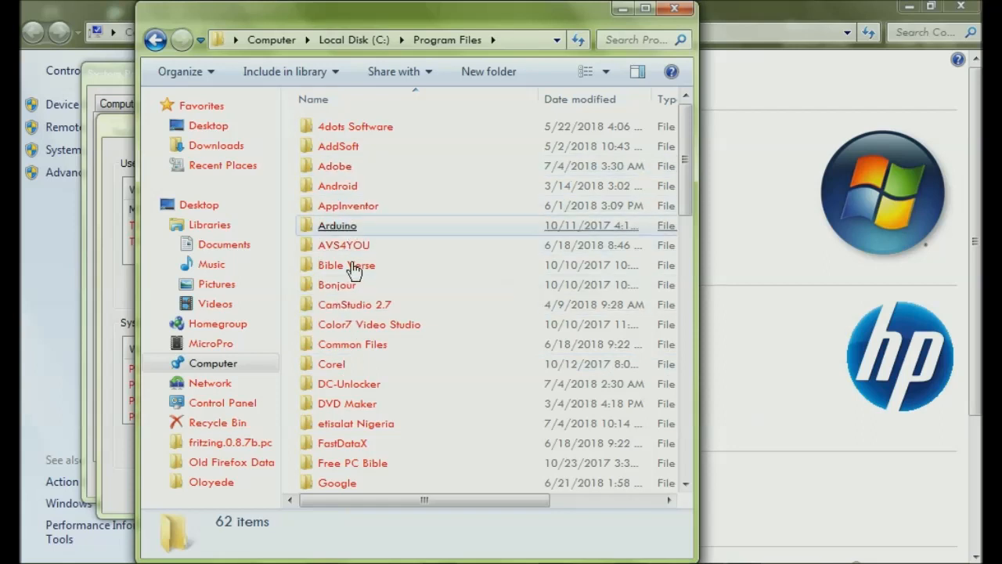
scroll(337, 363, down, 5)
click(333, 363)
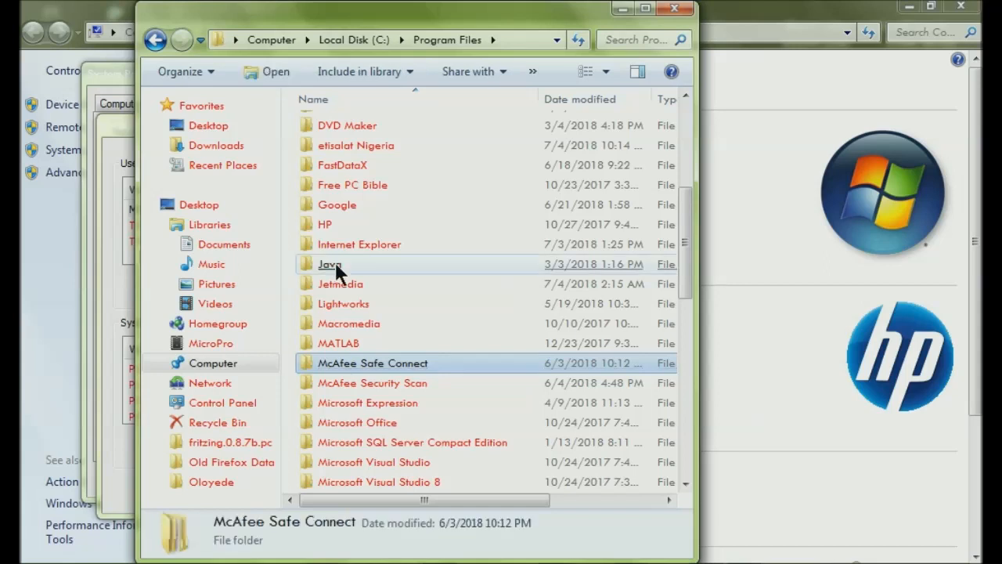
double_click(335, 265)
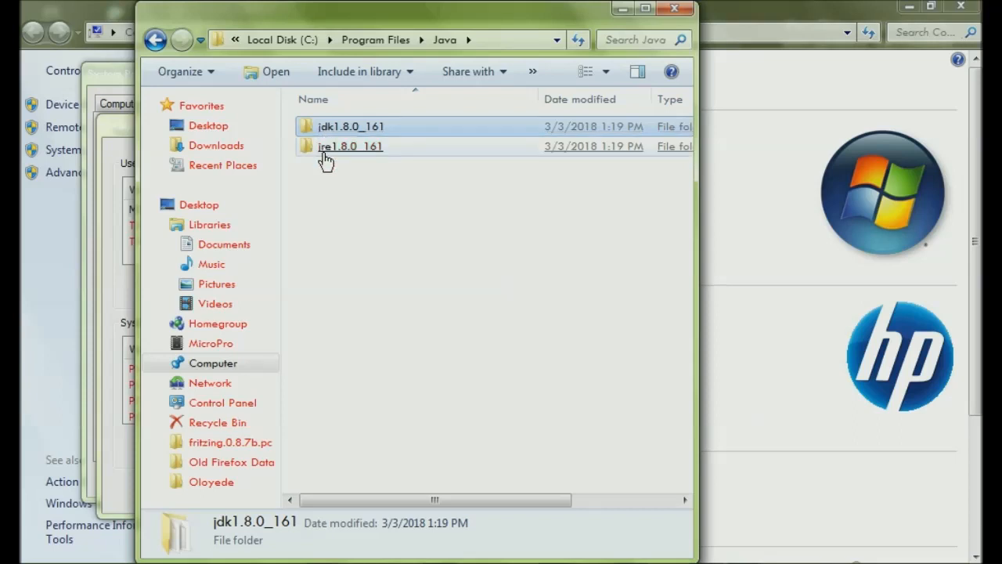
Open the bin folder of jdk1.8.0_161 and copy its full folder path.
mouse_move(326, 160)
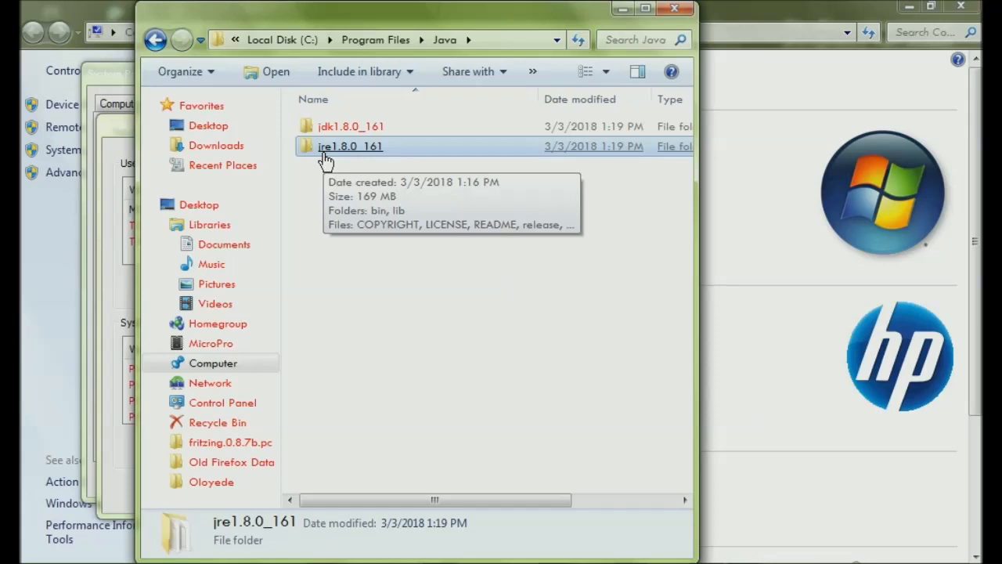
click(517, 220)
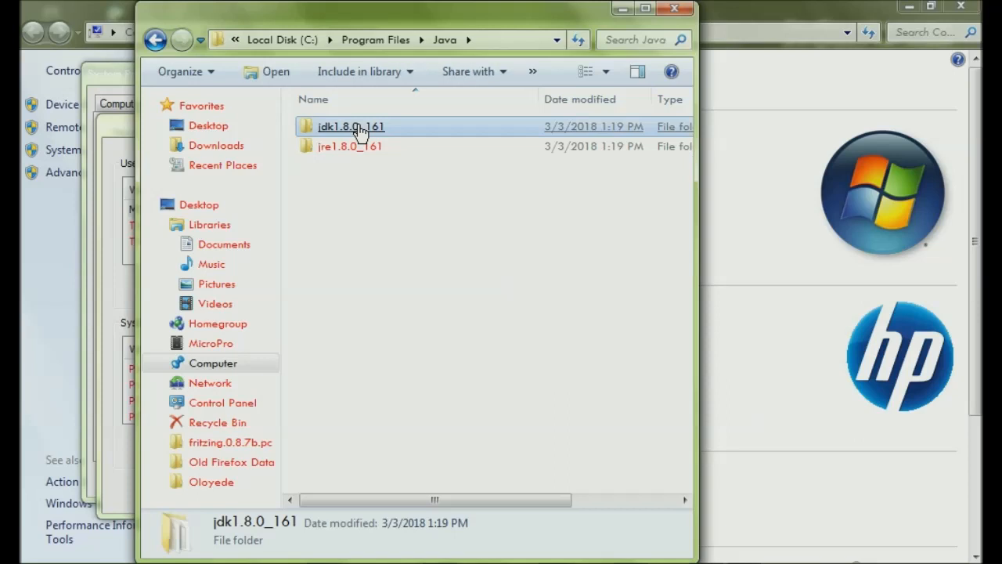
mouse_move(361, 130)
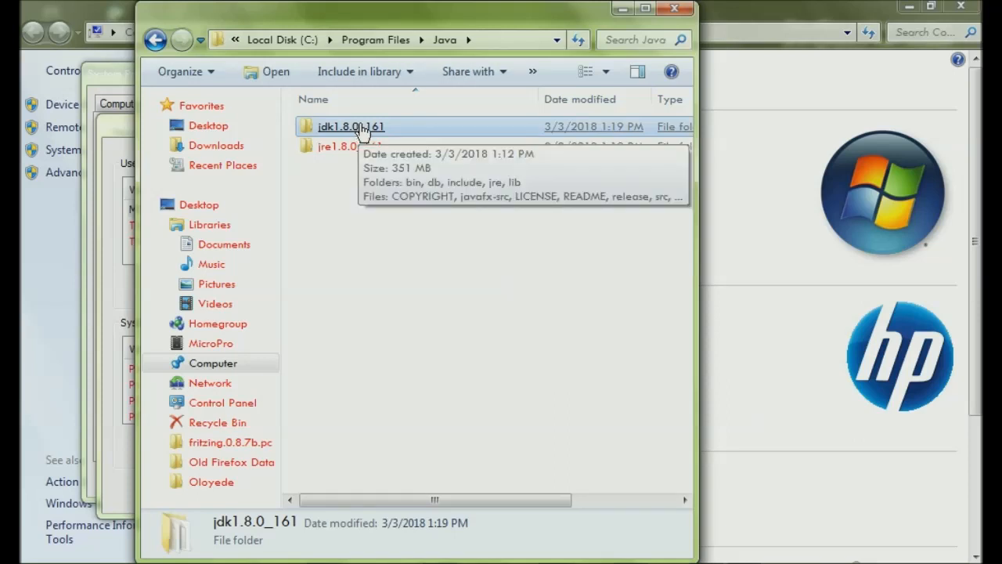
click(361, 130)
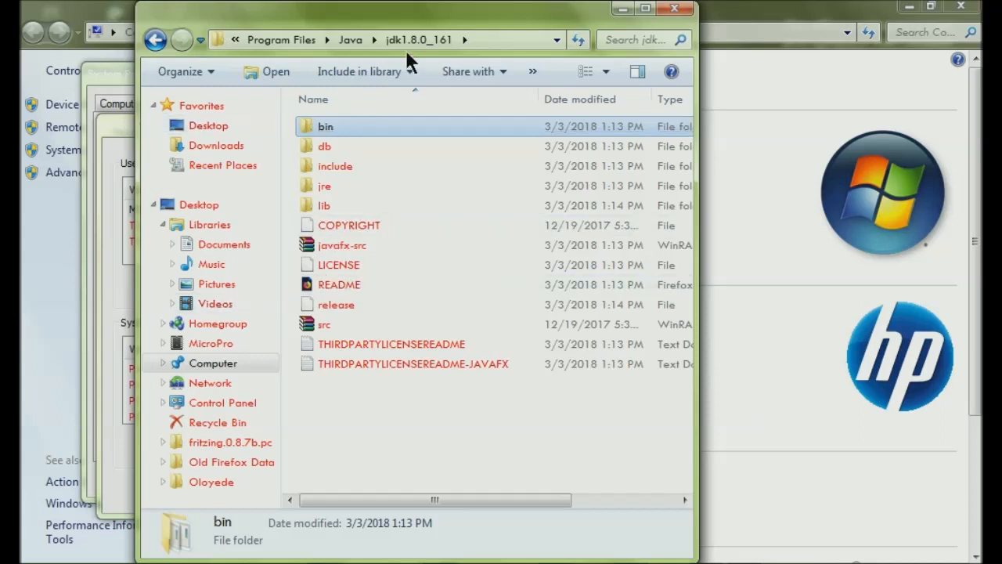
click(325, 130)
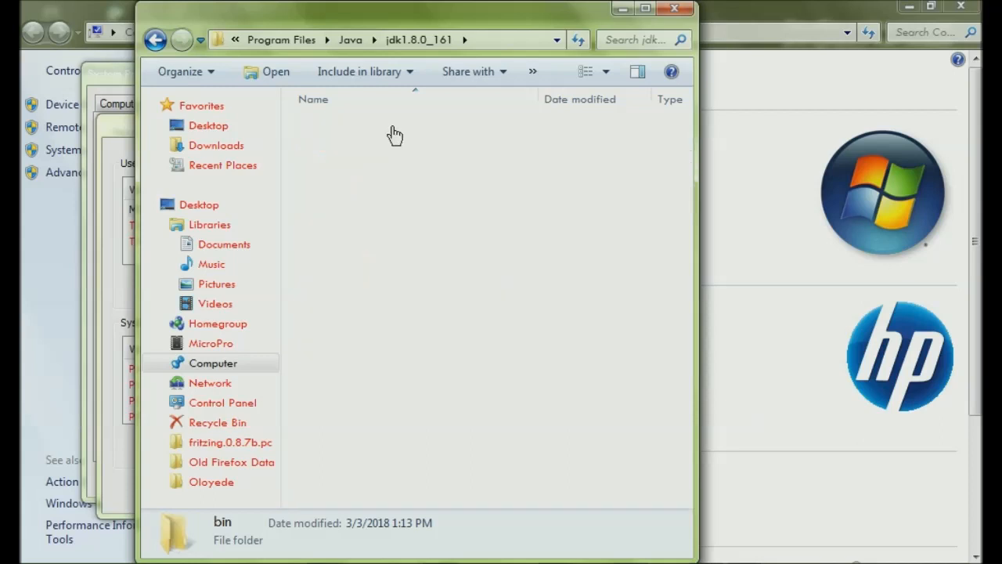
click(501, 39)
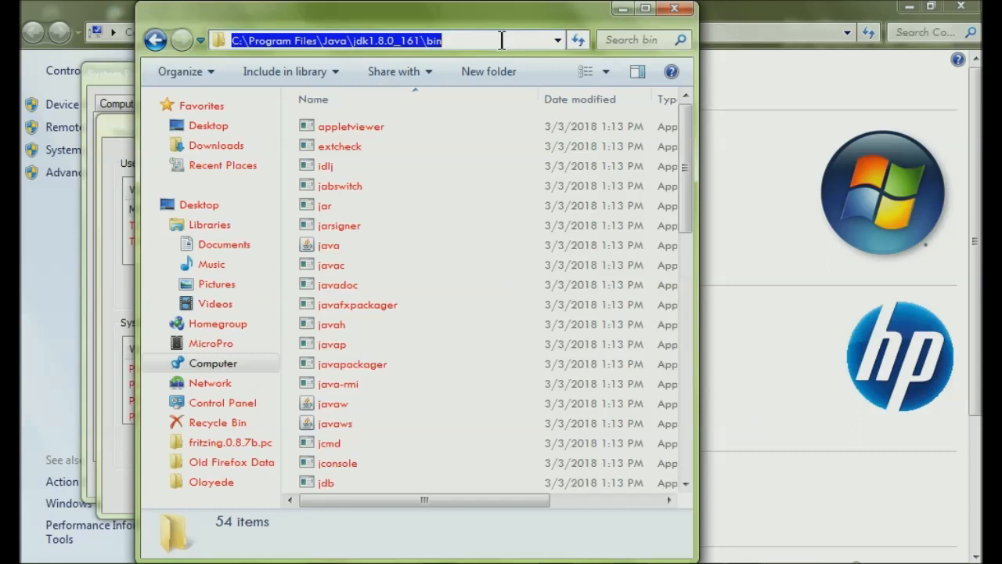
right_click(337, 38)
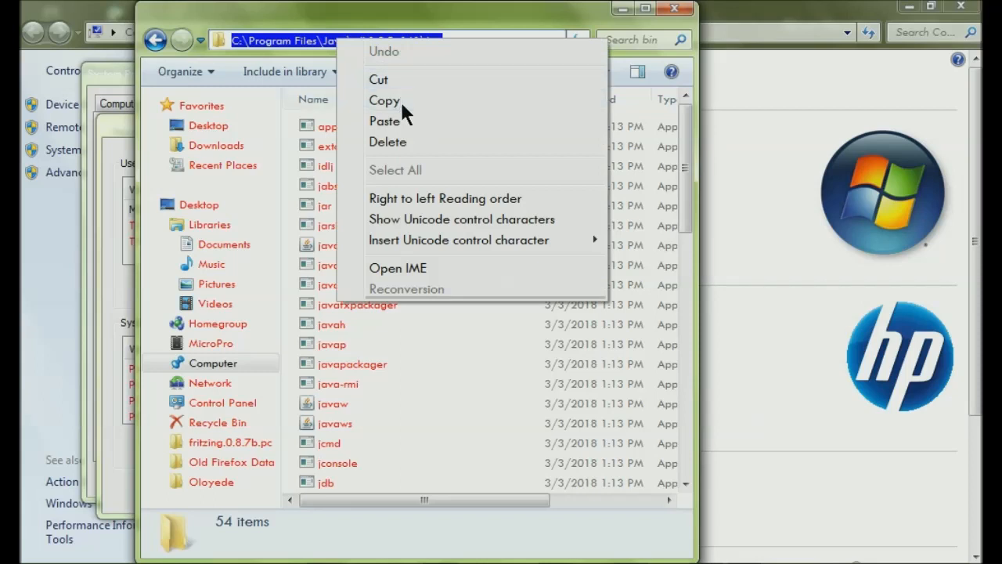
click(400, 100)
Return to the environment variables dialog and select the Path entry in the system variables.
click(106, 105)
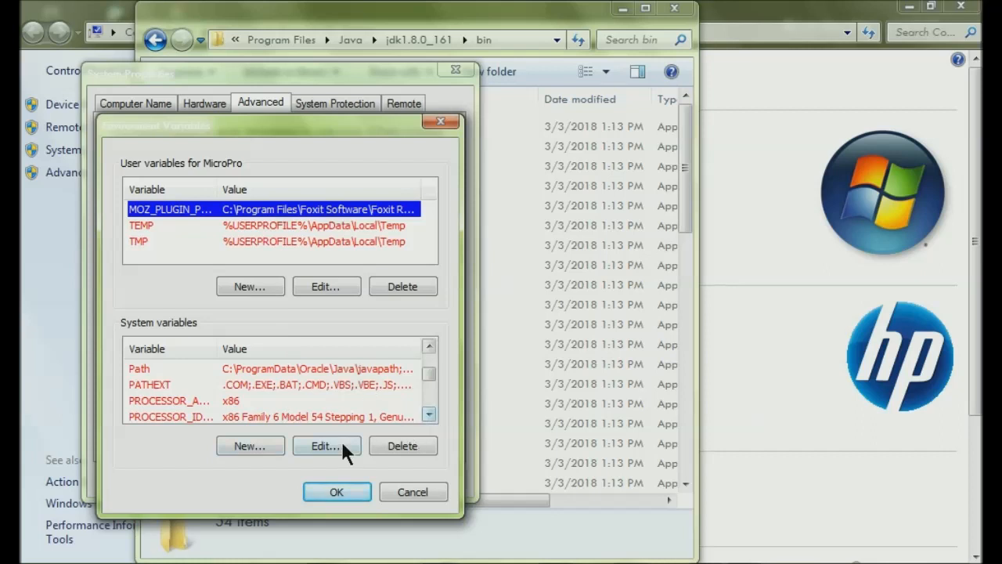
click(429, 413)
click(429, 414)
click(429, 413)
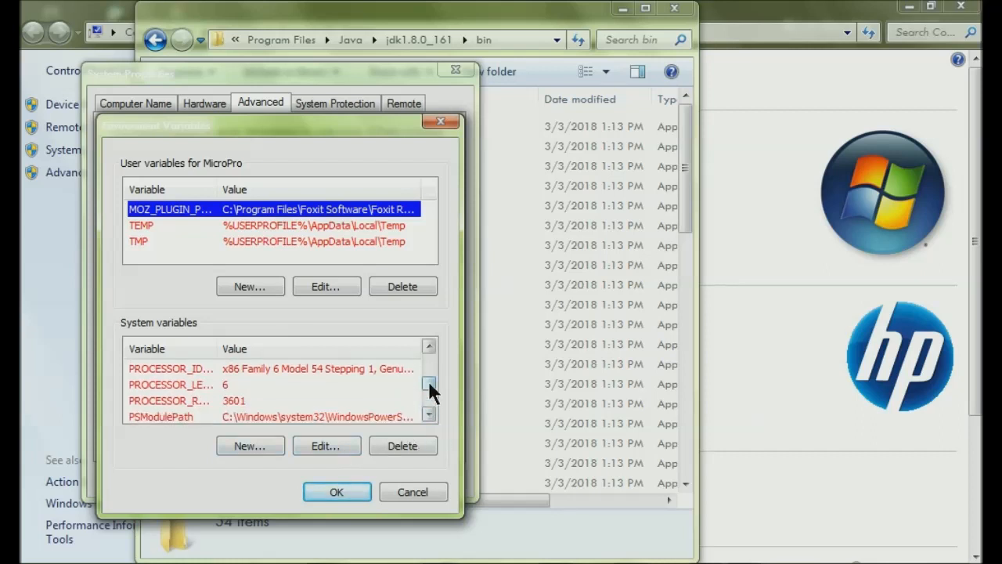
click(429, 346)
click(429, 346)
click(429, 346)
click(429, 346)
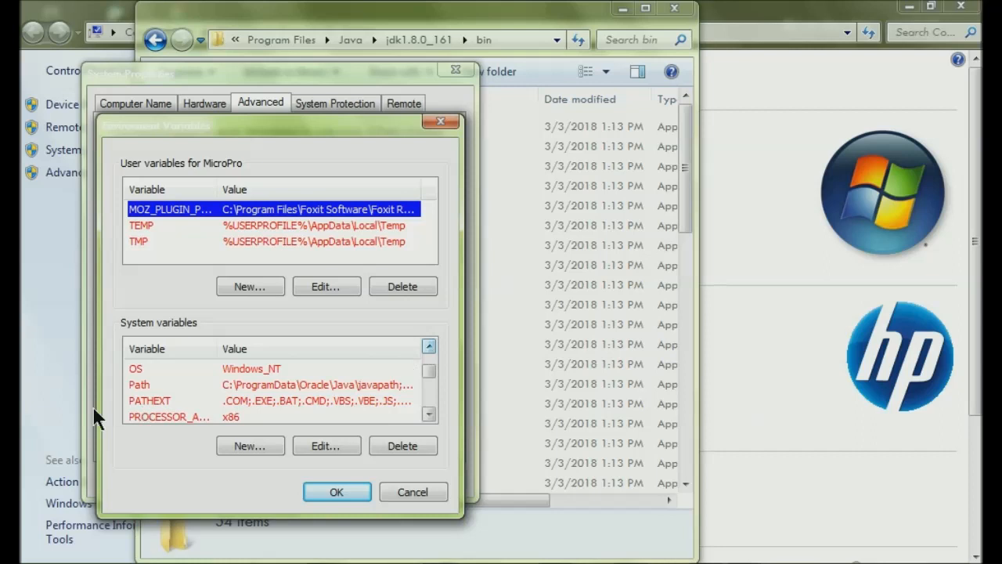
click(144, 384)
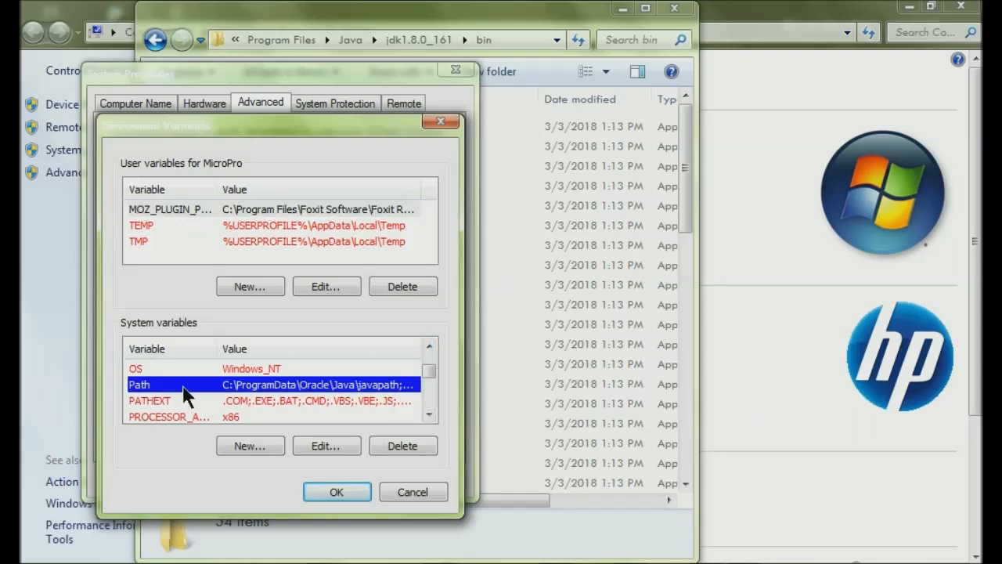
Append ;C:\Program Files\Java\jdk1.8.0_161\bin to the end of the Path system variable's value.
click(325, 445)
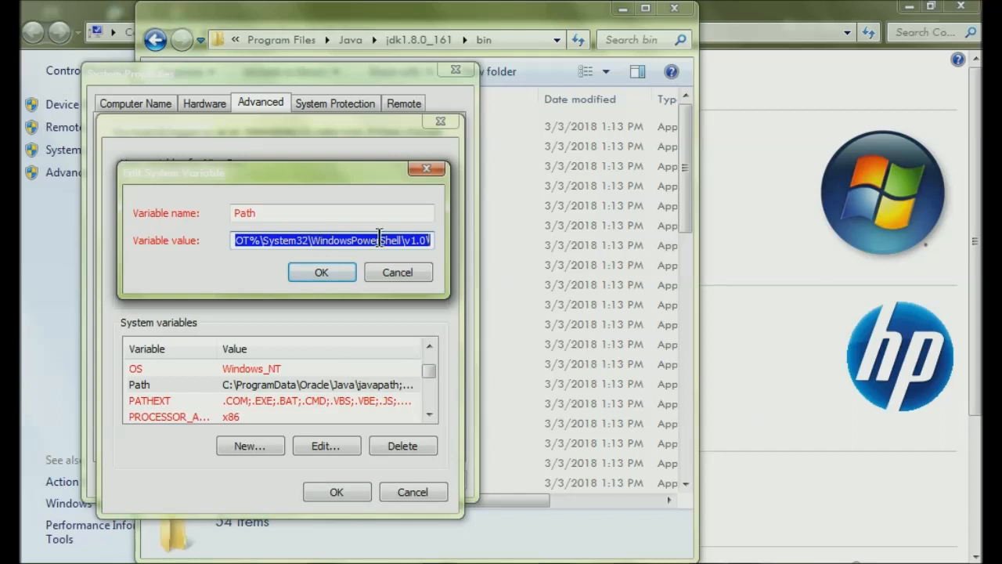
click(429, 241)
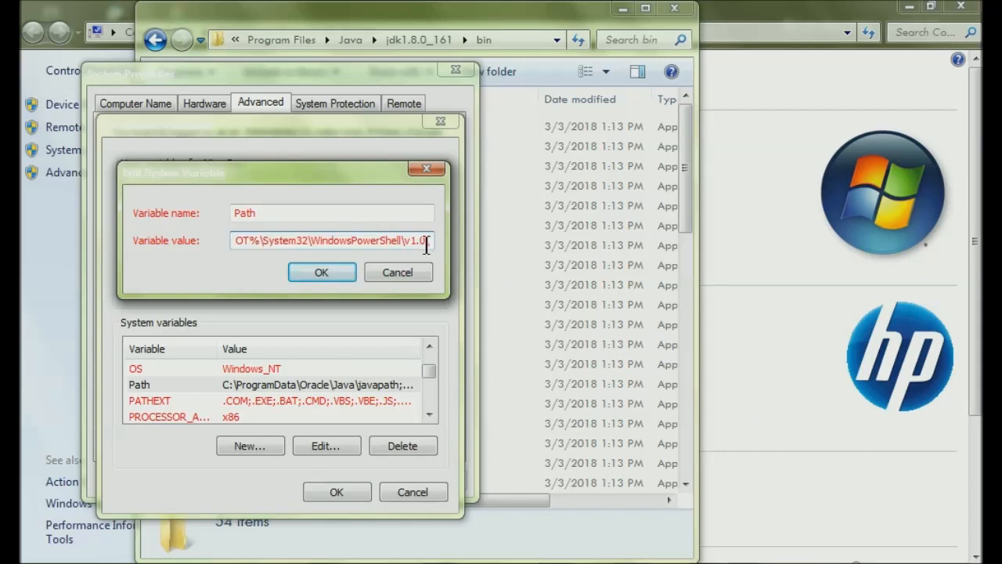
drag(276, 240, 207, 234)
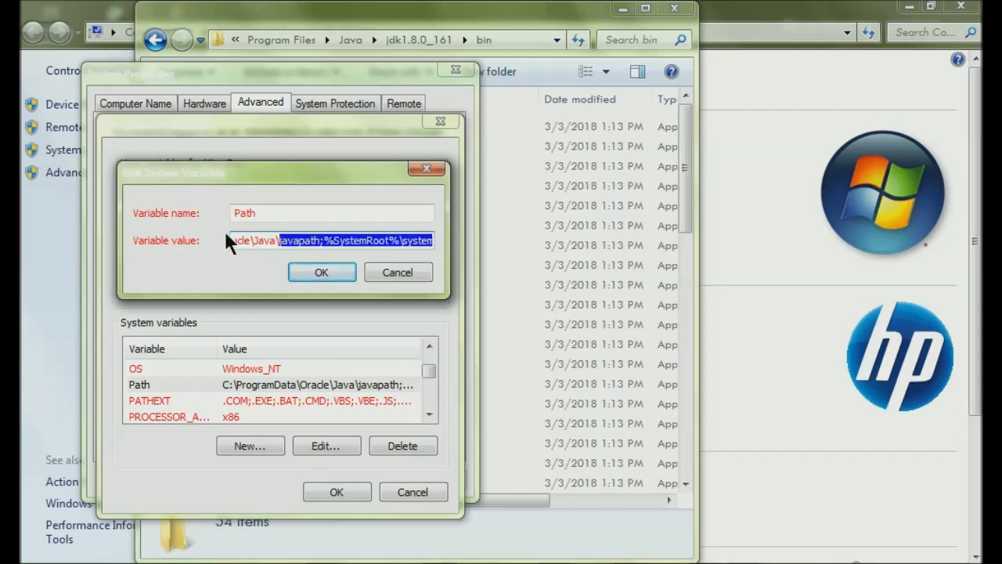
click(259, 241)
drag(372, 245, 218, 249)
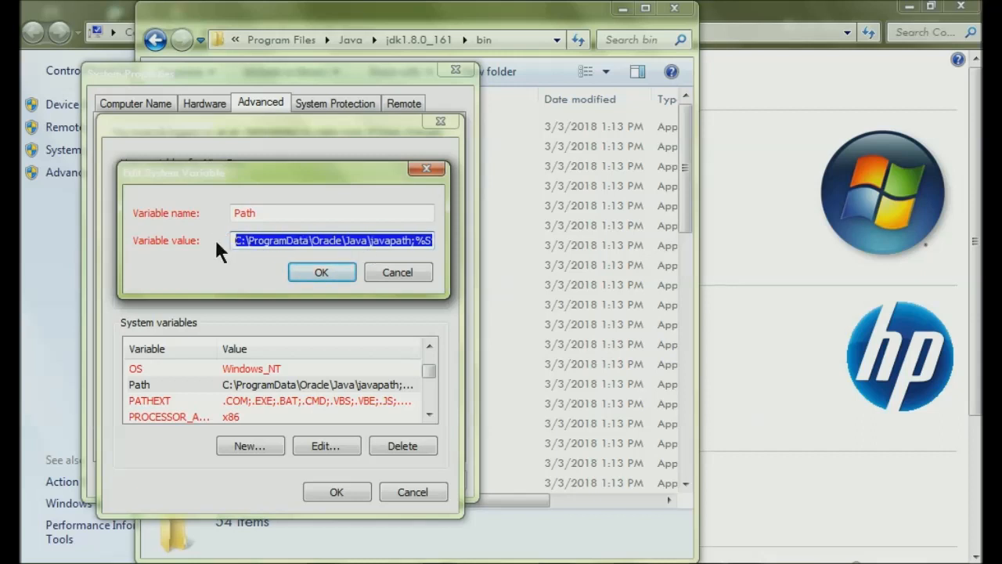
click(254, 243)
drag(306, 244, 438, 243)
click(429, 242)
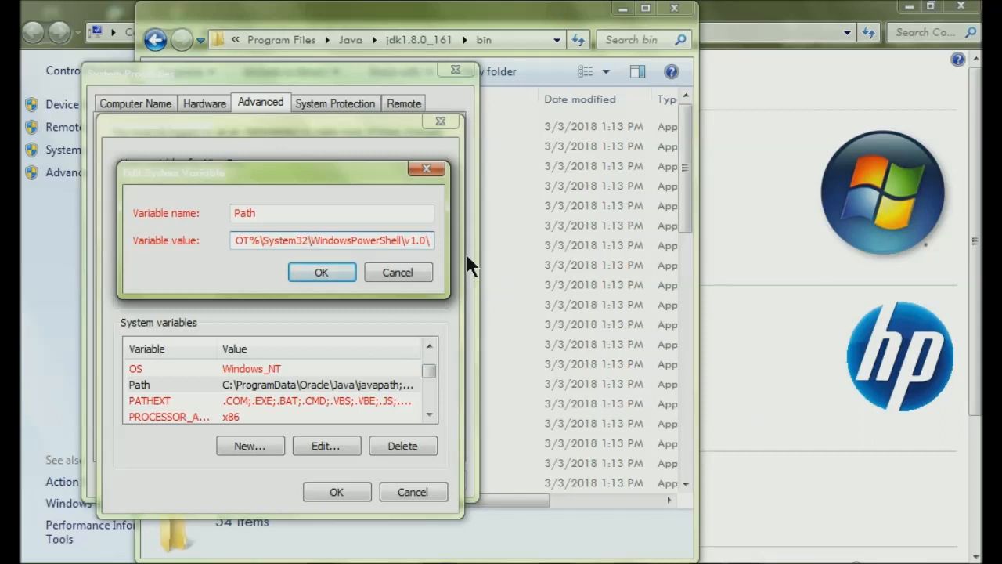
text(;)
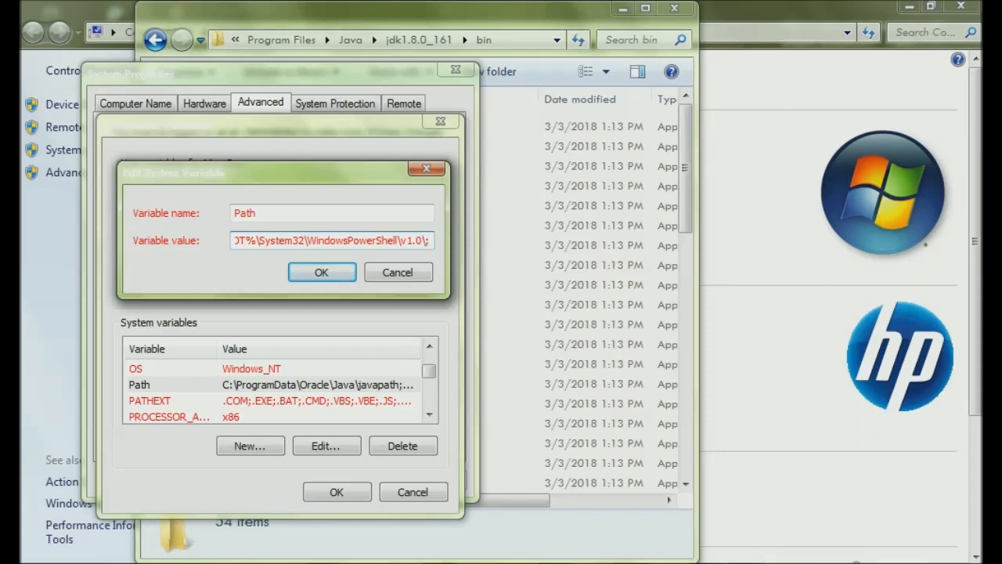
key(ctrl+v)
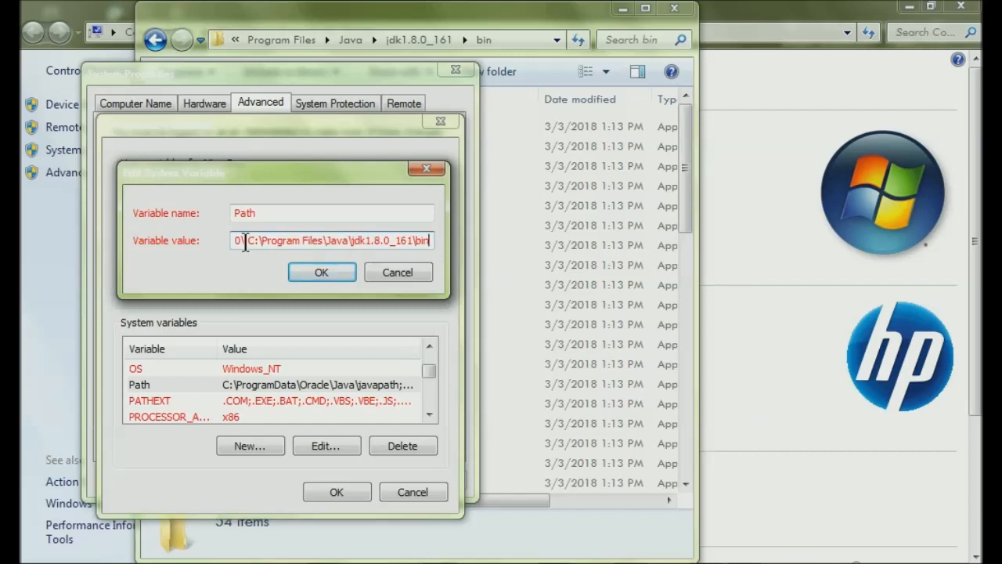
drag(248, 241, 429, 243)
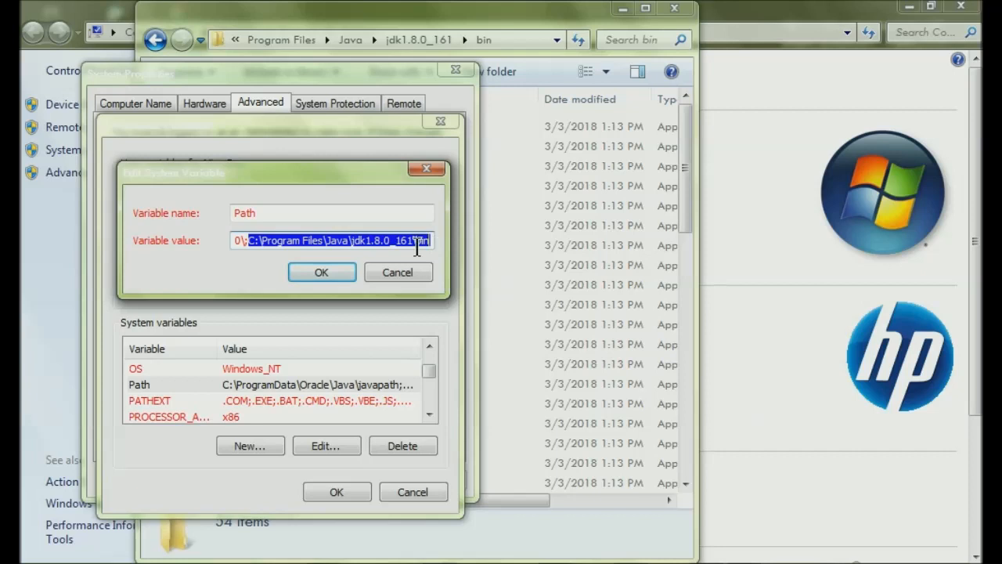
click(244, 243)
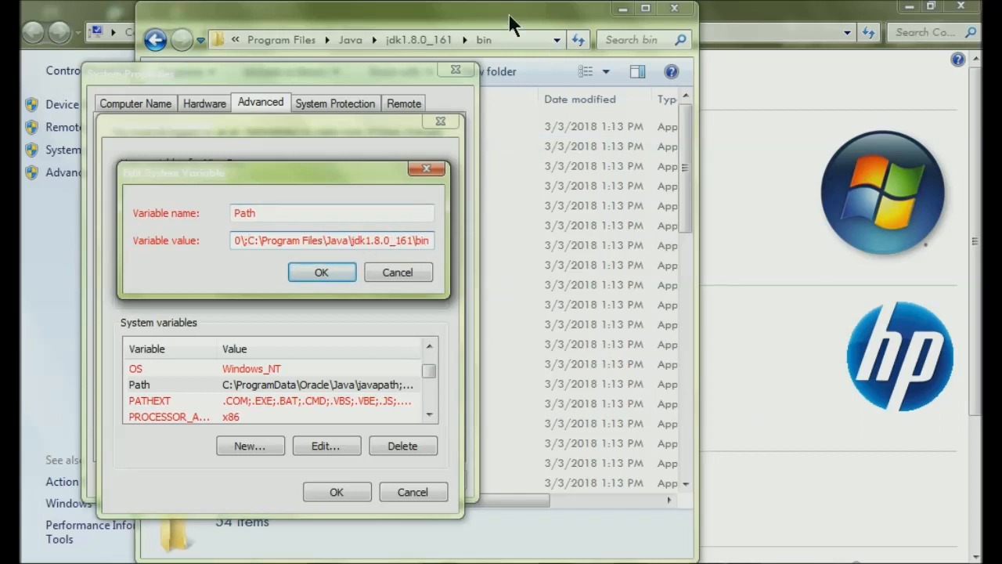
Switch back to the Explorer window showing the JDK bin folder and open the bin folder of jre1.8.0_161 instead.
mouse_move(443, 561)
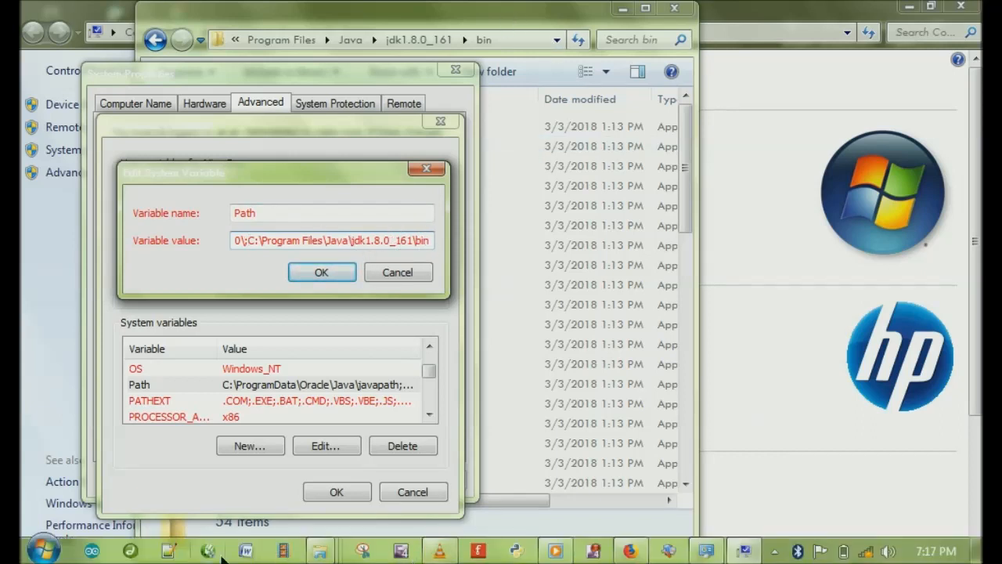
click(336, 554)
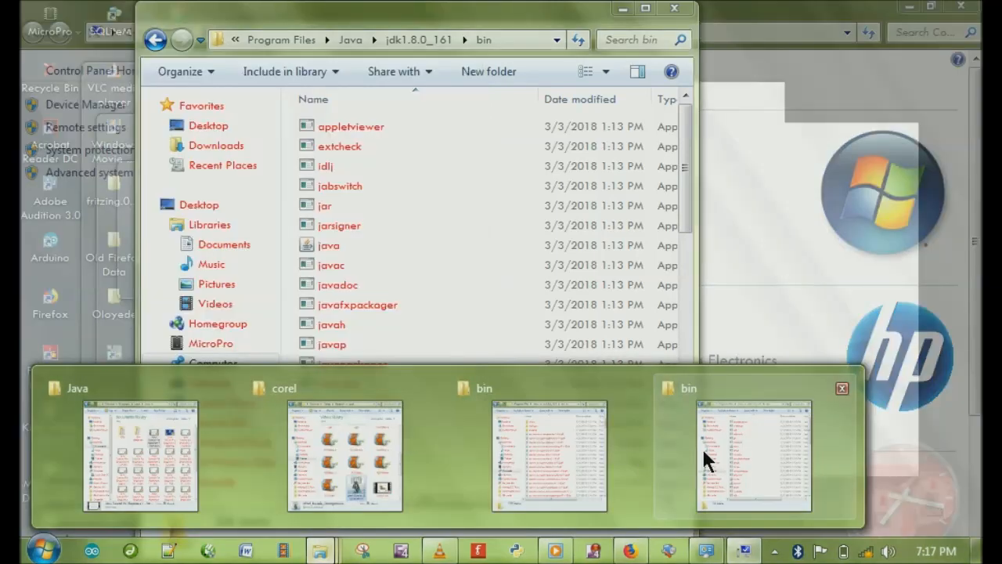
click(703, 452)
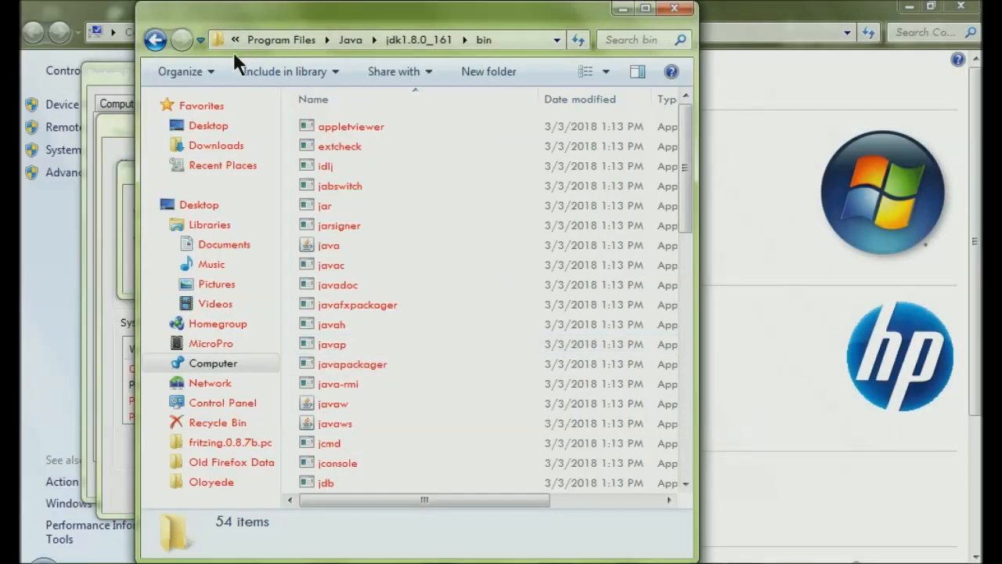
click(352, 39)
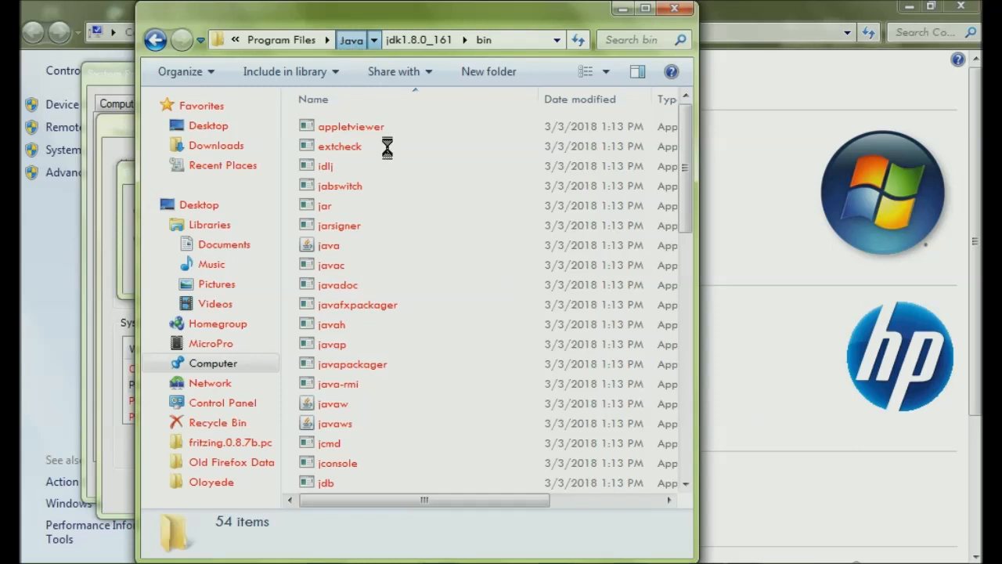
double_click(348, 149)
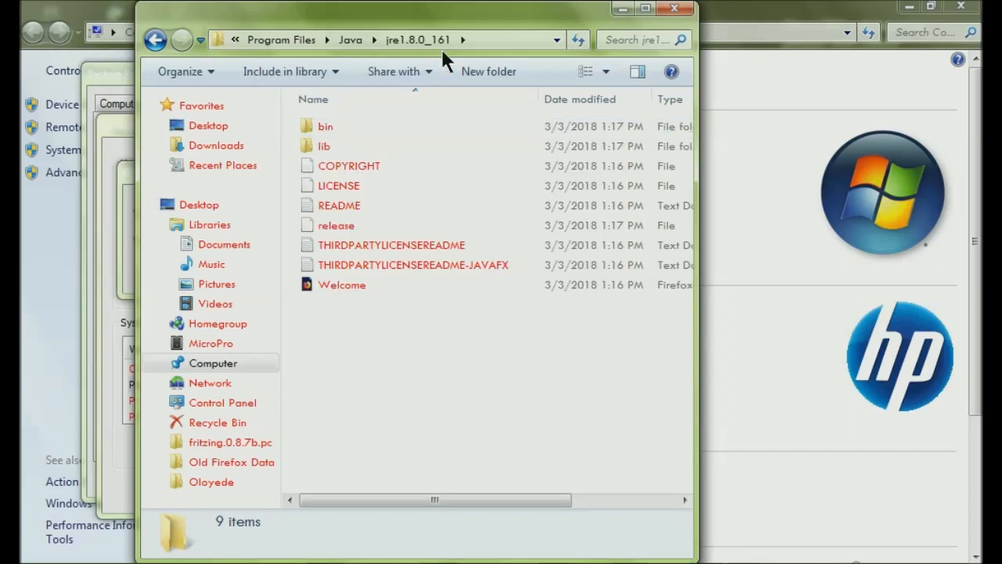
double_click(335, 129)
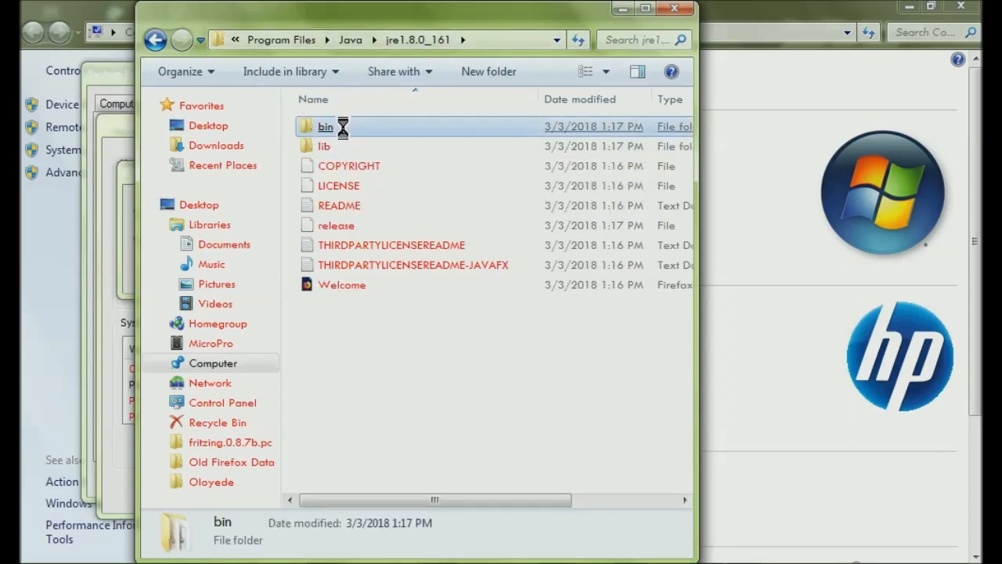
Copy the full folder path of the jre1.8.0_161 bin folder.
click(514, 37)
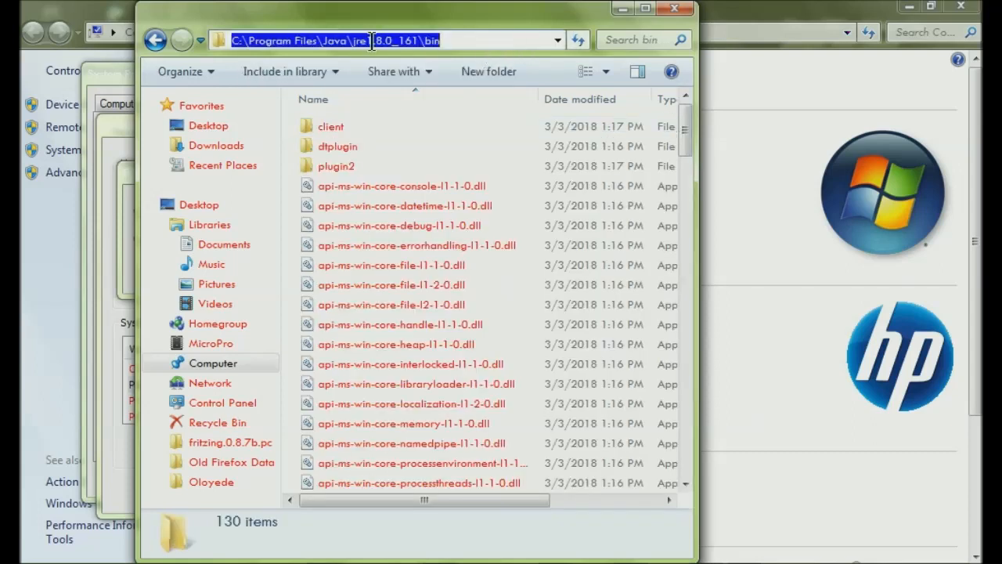
right_click(397, 41)
click(415, 104)
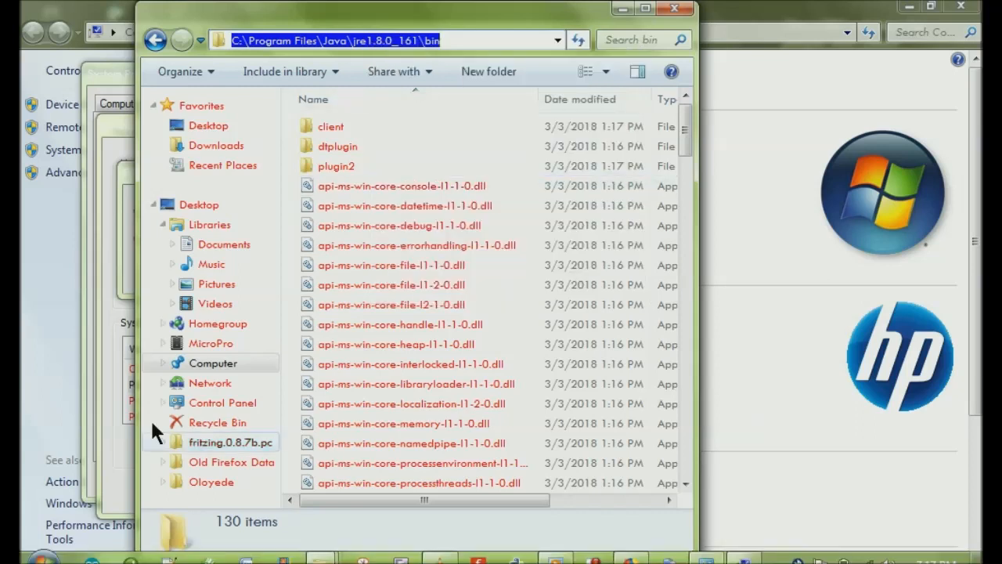
Return to the Path variable being edited, append ;C:\Program Files\Java\jre1.8.0_161\bin to the end of its value and confirm.
click(114, 441)
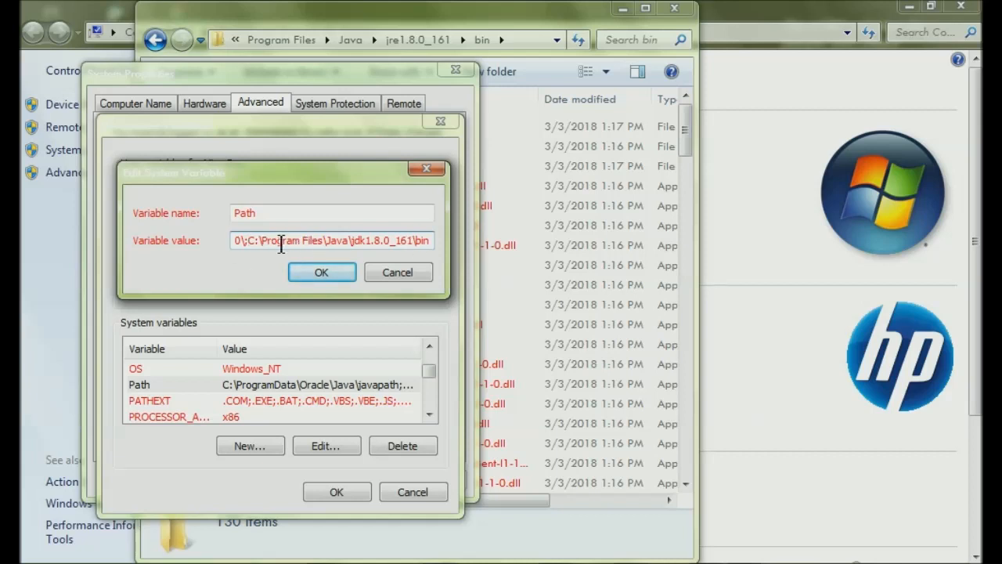
drag(248, 242, 432, 243)
click(431, 243)
text(;)
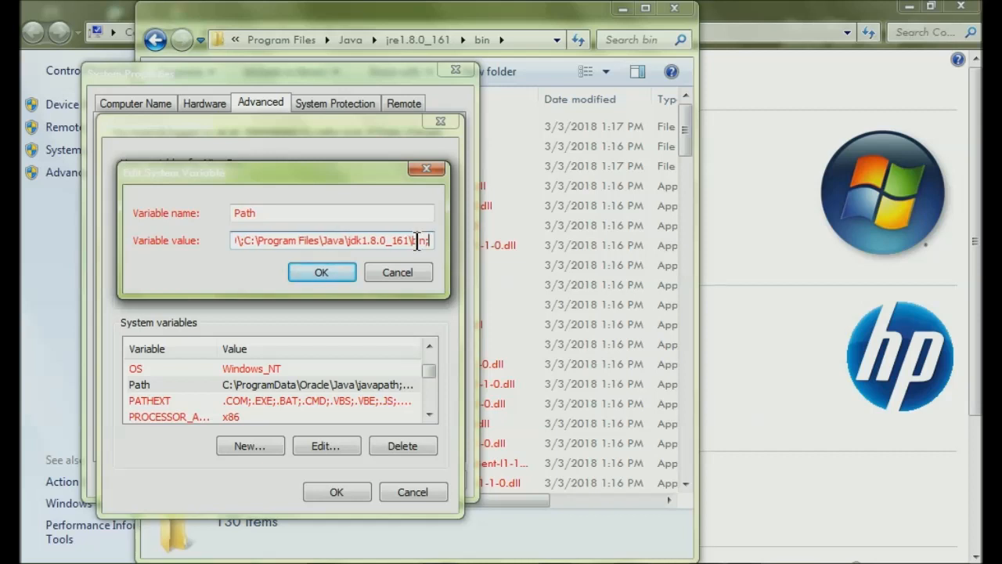
key(ctrl+v)
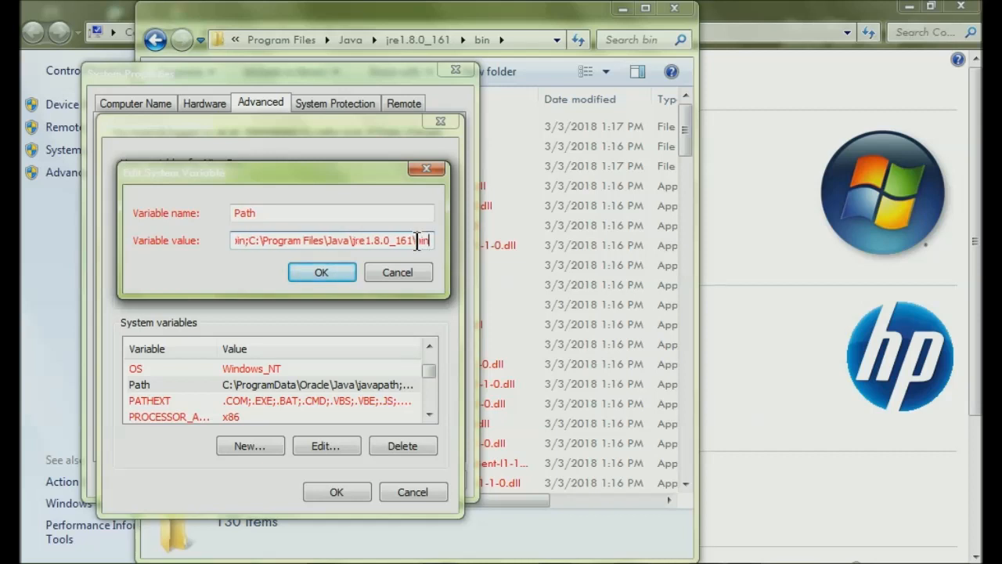
drag(367, 241, 349, 233)
click(366, 240)
click(331, 267)
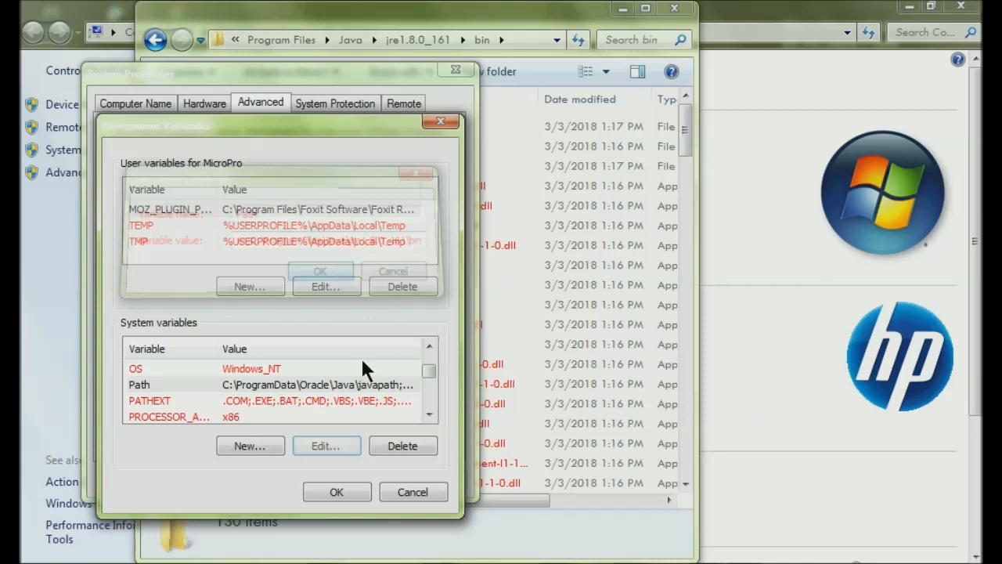
Accept the environment variable changes and close System Properties and the JRE bin folder window.
click(347, 490)
click(303, 480)
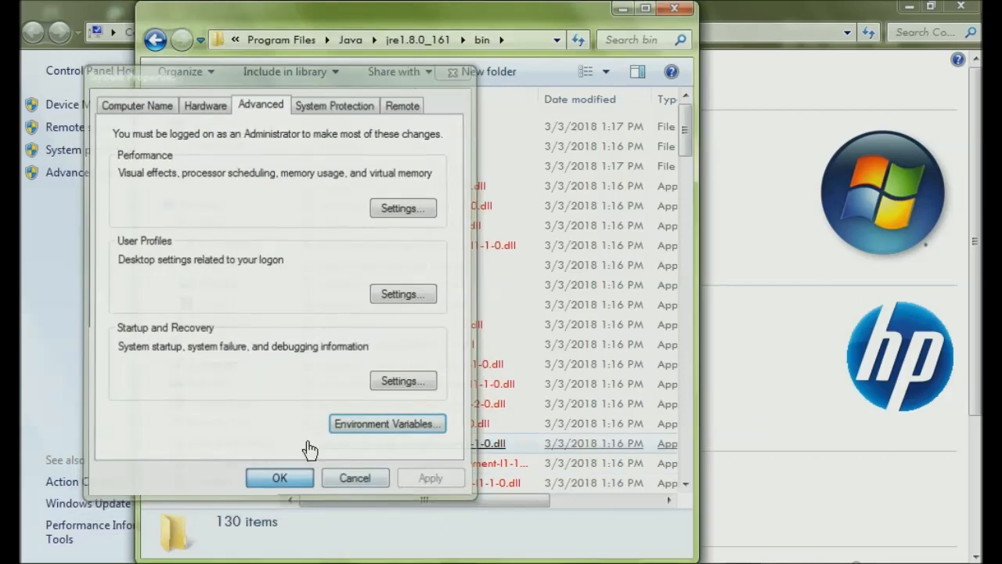
click(306, 444)
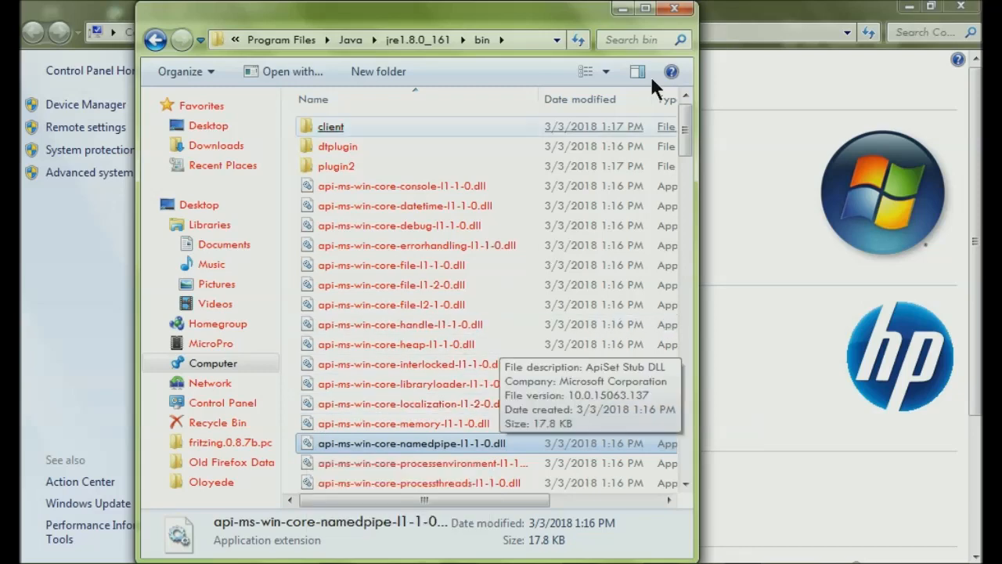
click(673, 9)
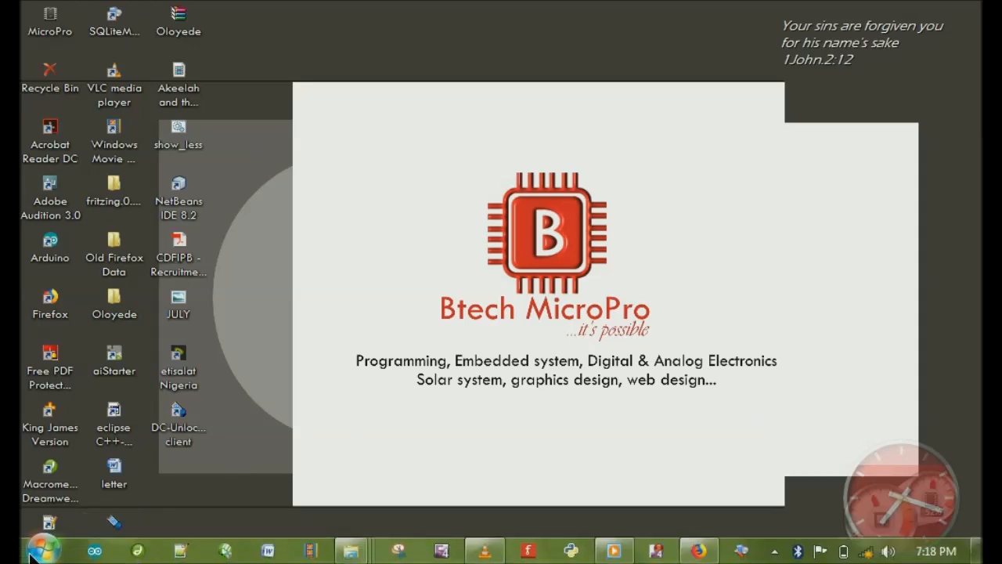
Open the Windows Command Processor as administrator and run the JAVAC command.
click(41, 550)
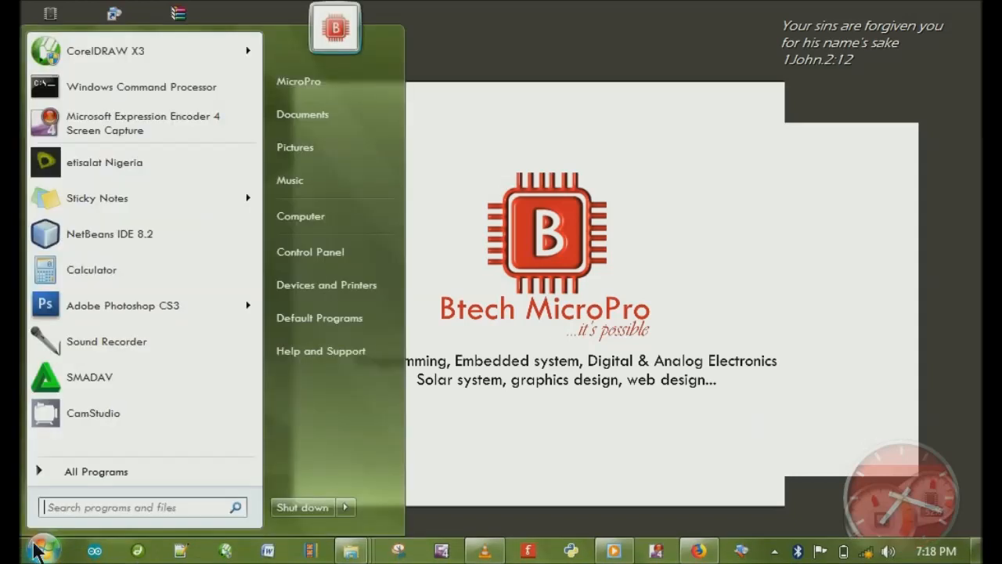
right_click(77, 88)
click(133, 125)
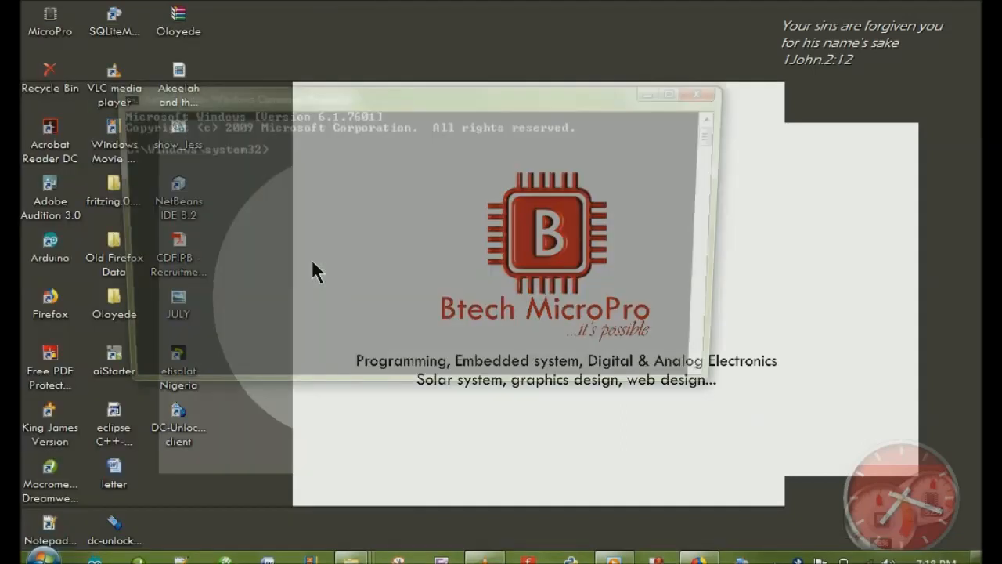
text(JAV)
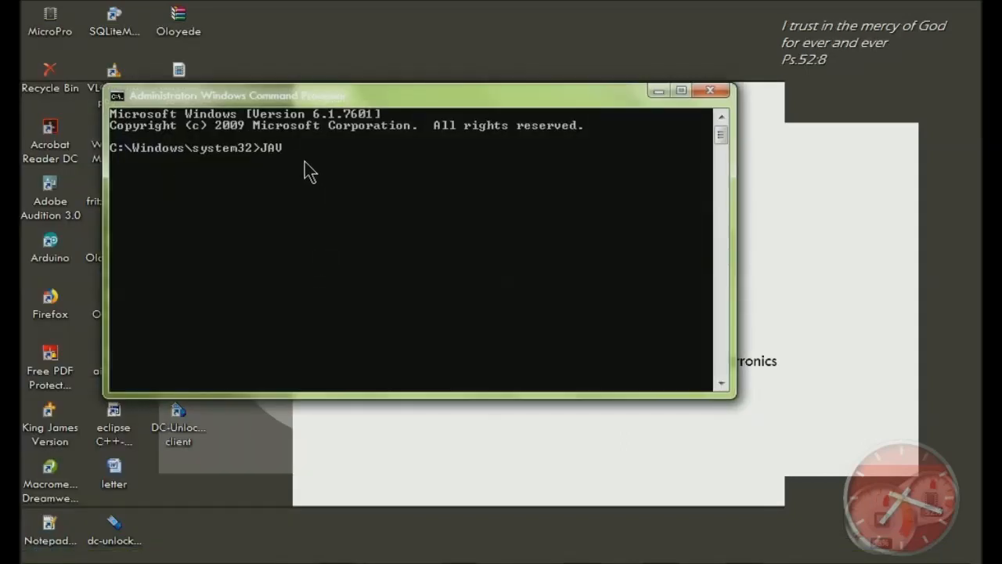
text(AC)
key(Return)
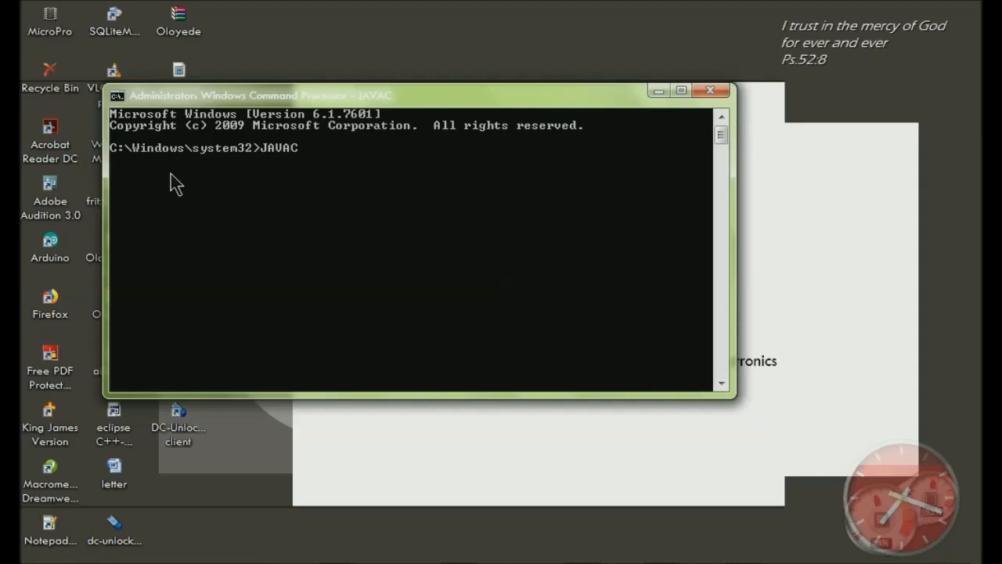
Examine the javac usage text and its list of options to check that the compiler command is recognised.
scroll(458, 290, up, 5)
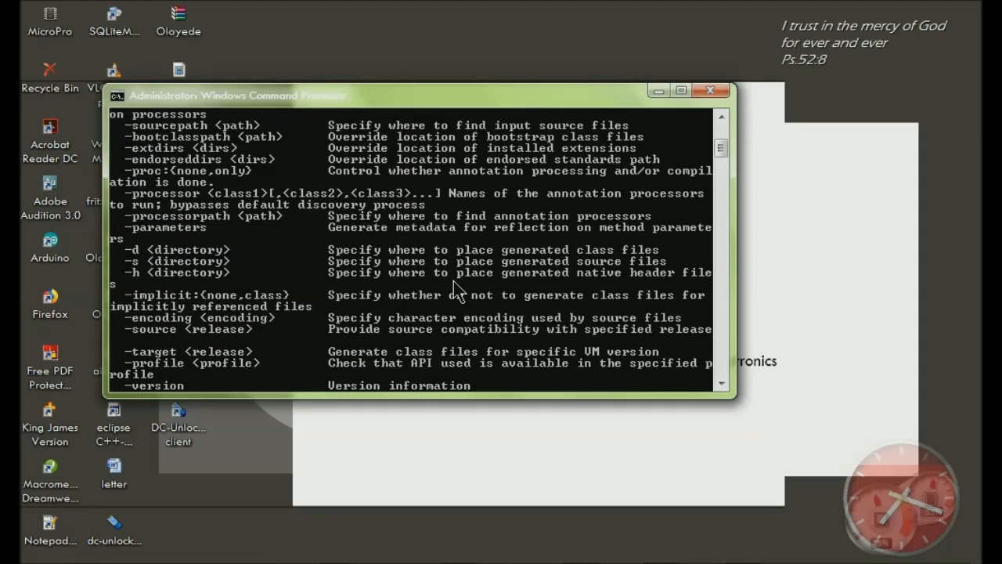
scroll(263, 246, up, 3)
scroll(313, 246, down, 14)
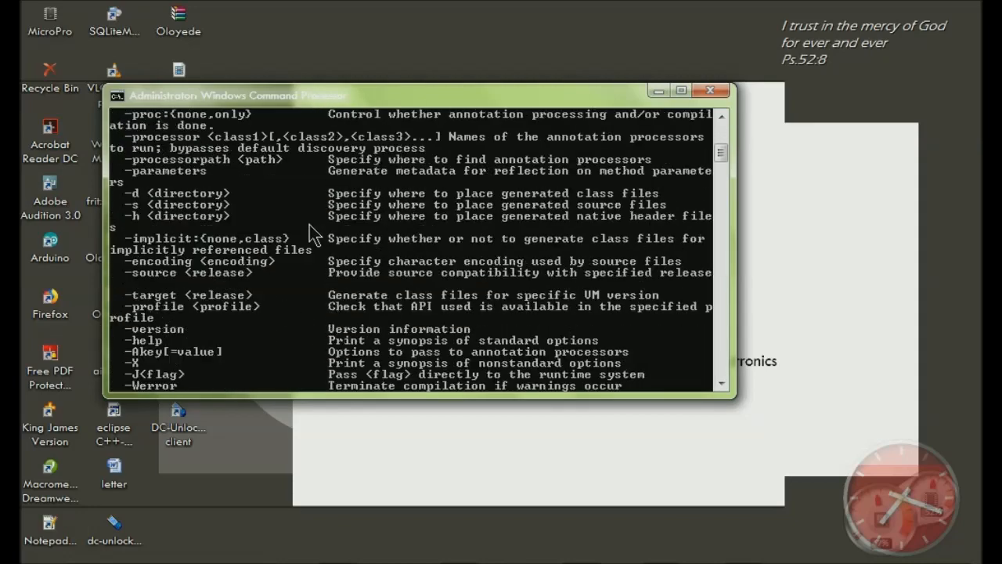
scroll(379, 248, up, 7)
scroll(395, 246, up, 7)
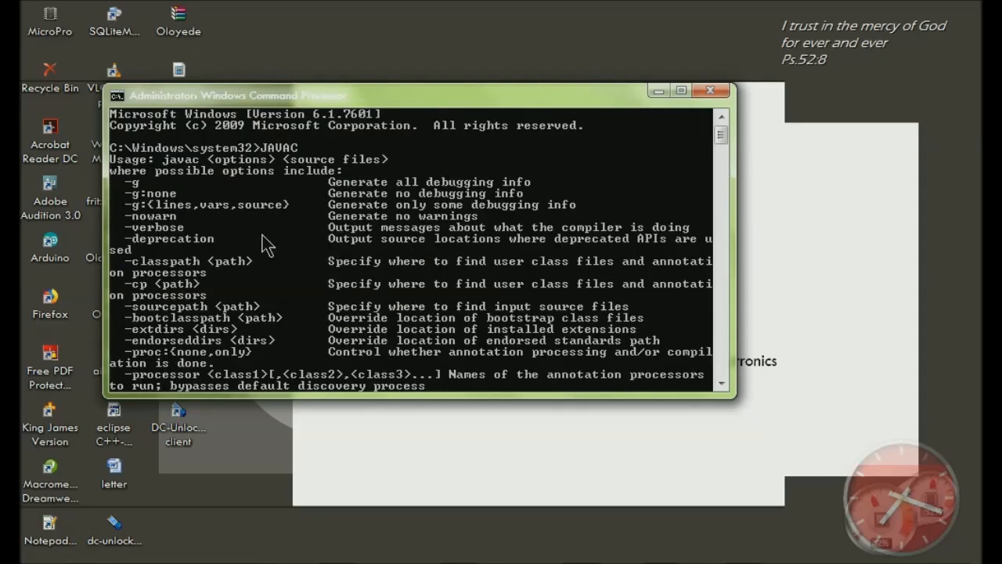
scroll(367, 285, down, 5)
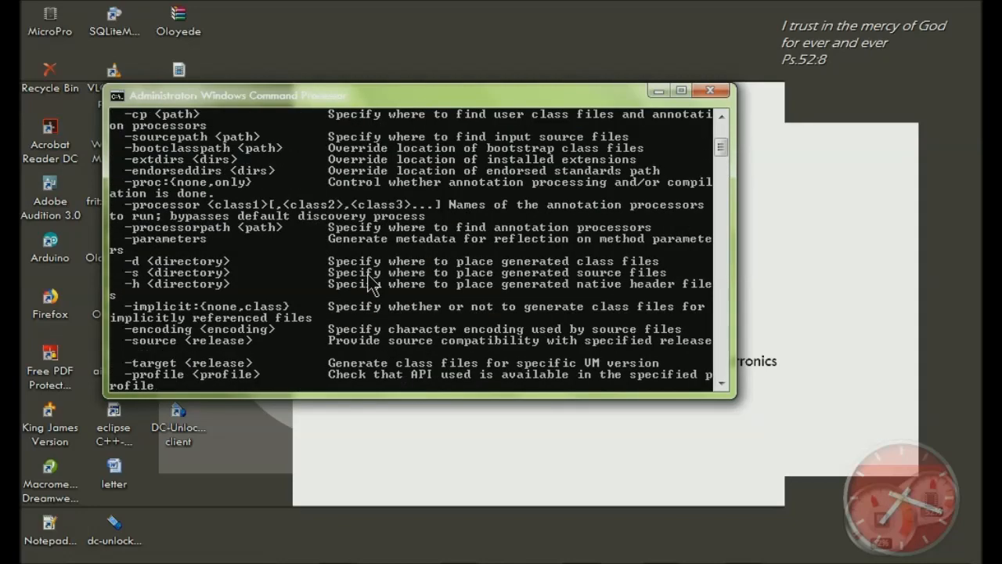
scroll(370, 286, up, 4)
scroll(344, 239, down, 11)
scroll(352, 246, up, 3)
scroll(313, 266, down, 3)
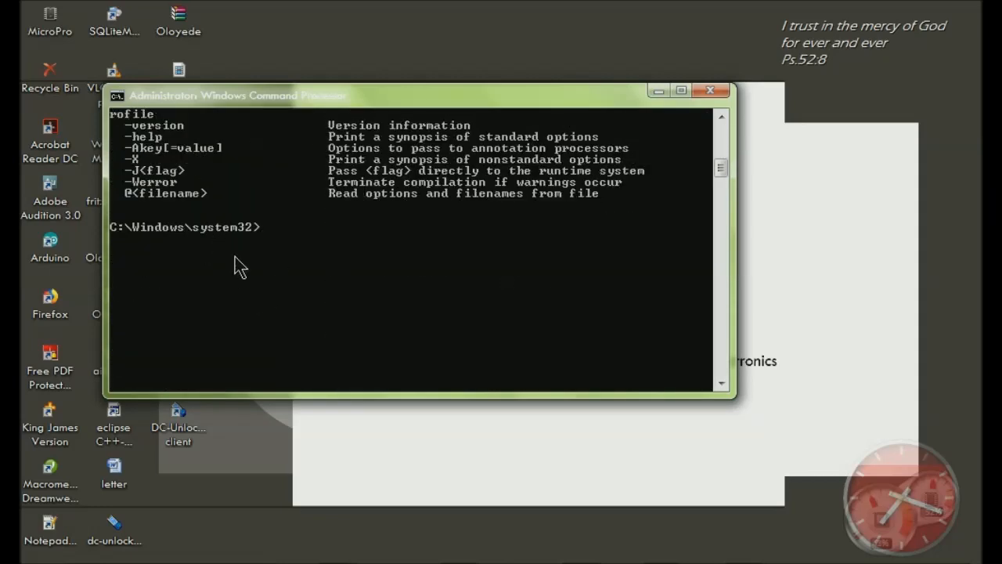
scroll(312, 260, up, 8)
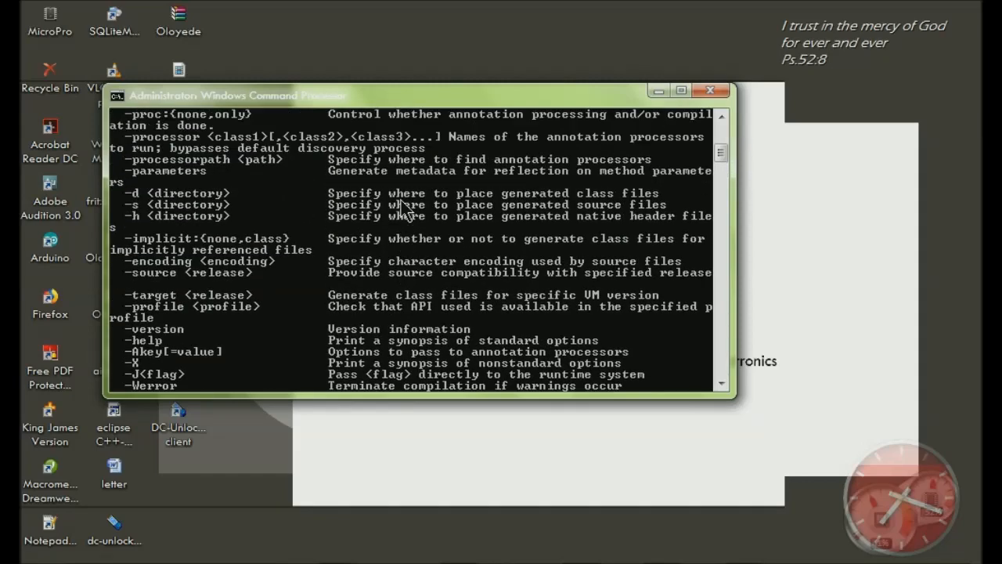
scroll(403, 202, up, 2)
scroll(400, 215, down, 16)
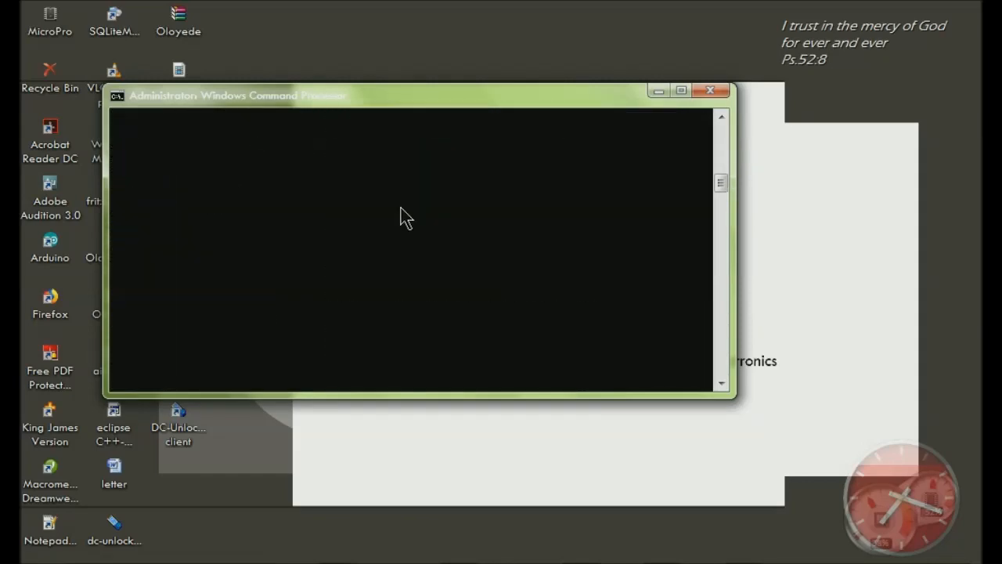
scroll(271, 219, up, 3)
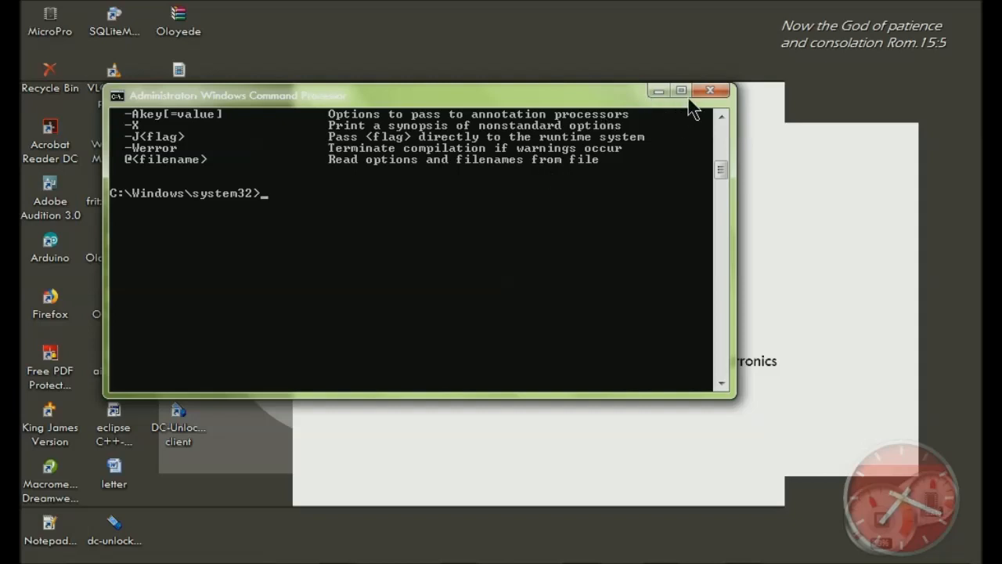
Close the command prompt window and refresh the desktop.
click(711, 92)
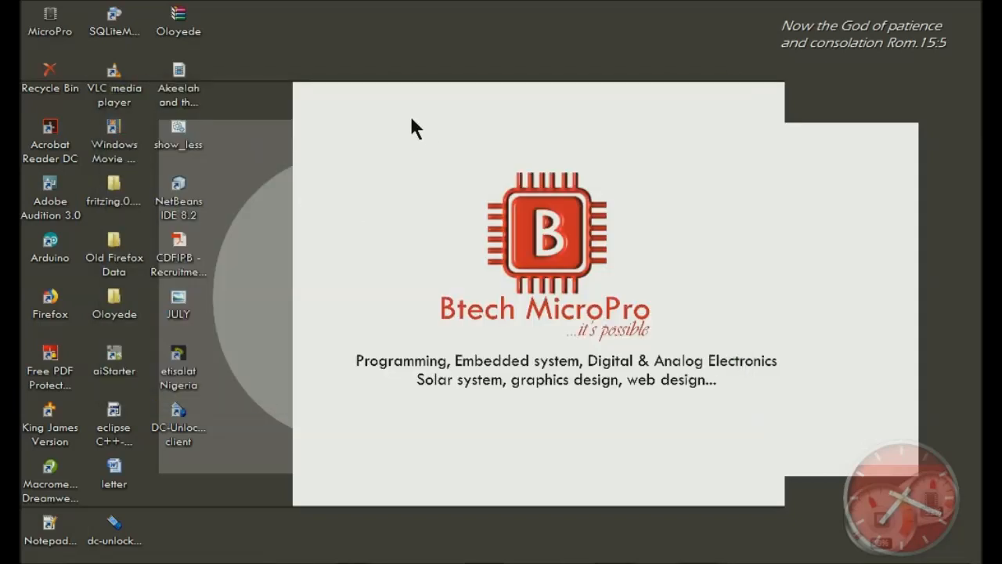
right_click(411, 119)
click(463, 172)
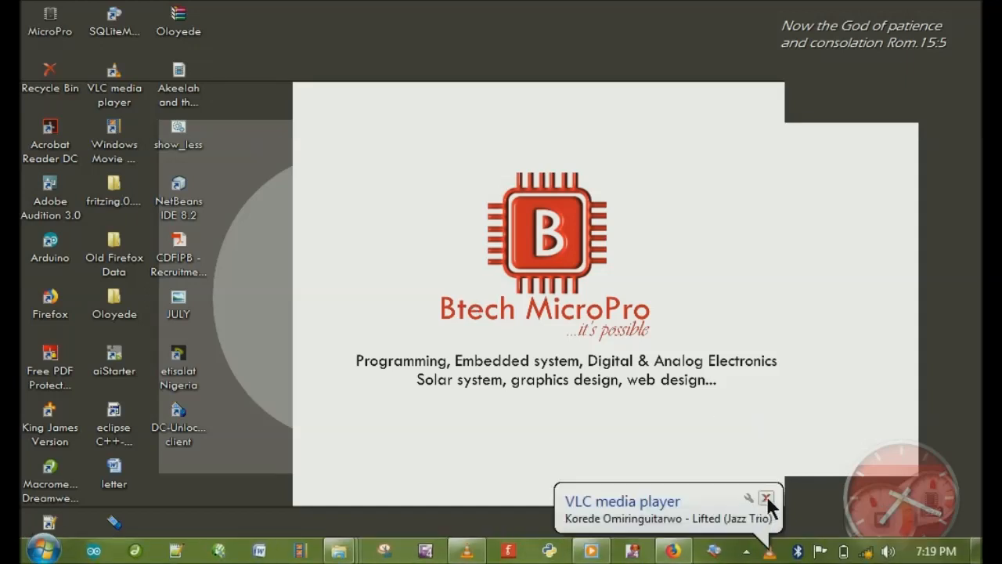
click(765, 498)
right_click(415, 156)
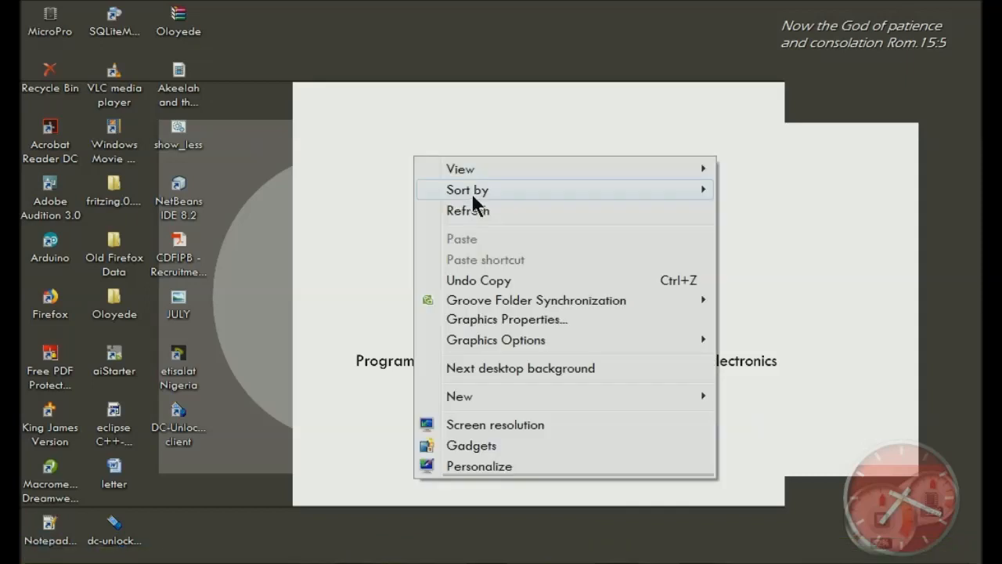
click(469, 208)
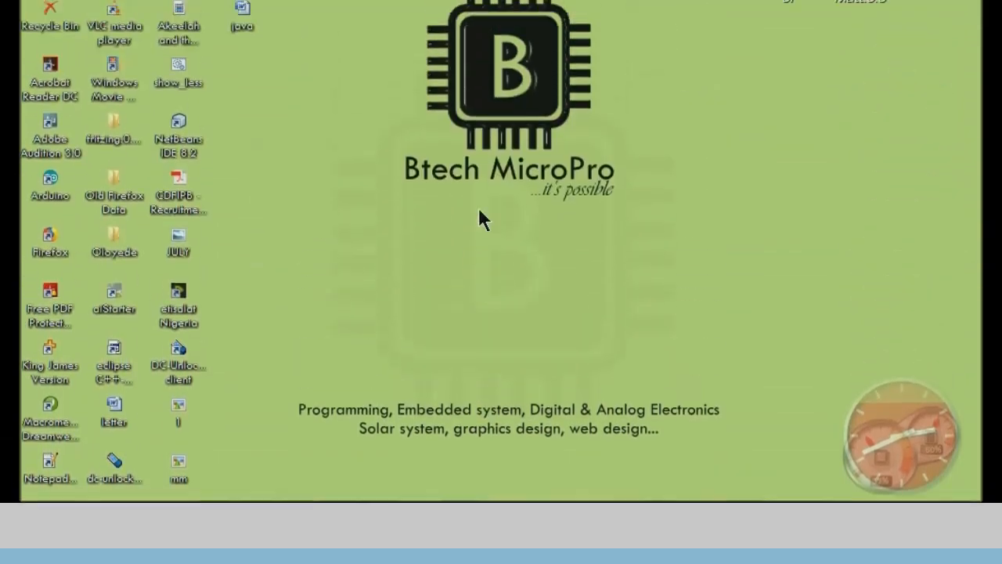
Switch to the empty Firefox window and search Google for "download eclipse".
mouse_move(693, 560)
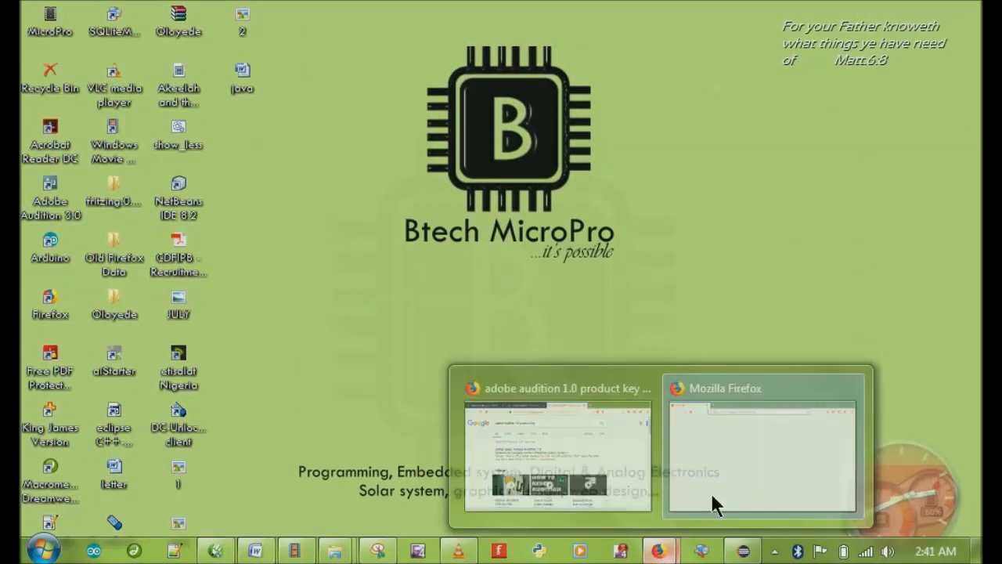
click(708, 490)
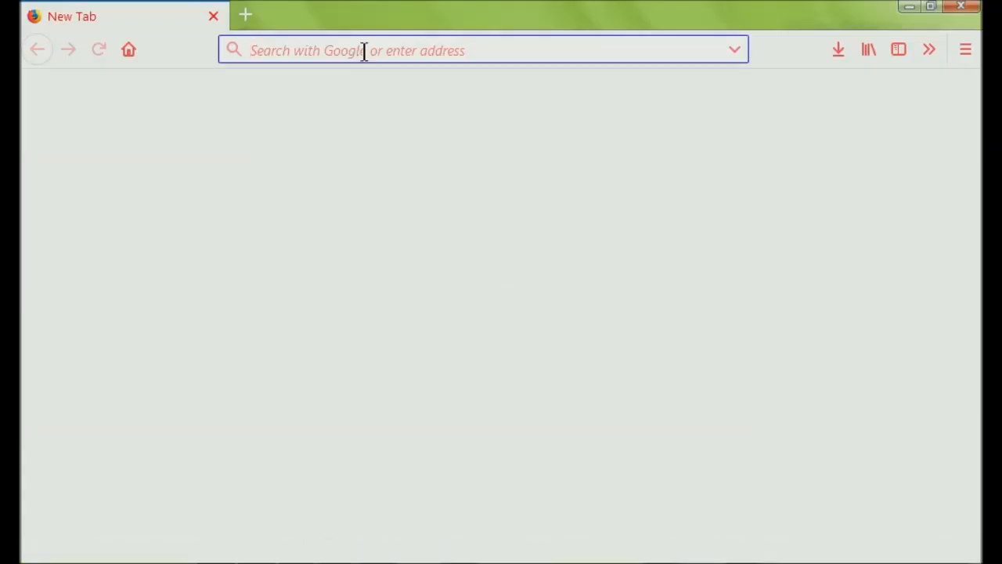
text(downl)
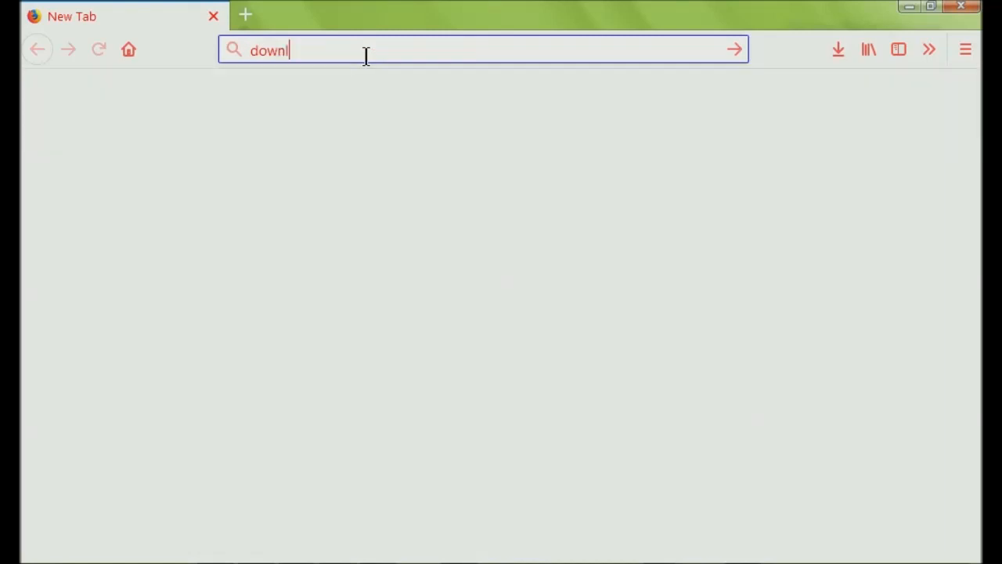
text(oad e)
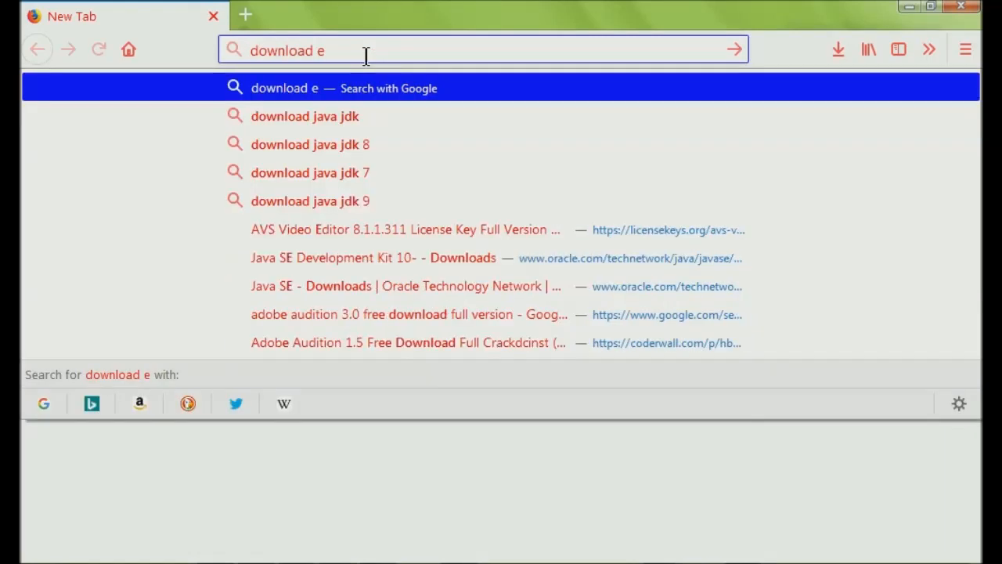
text(cc)
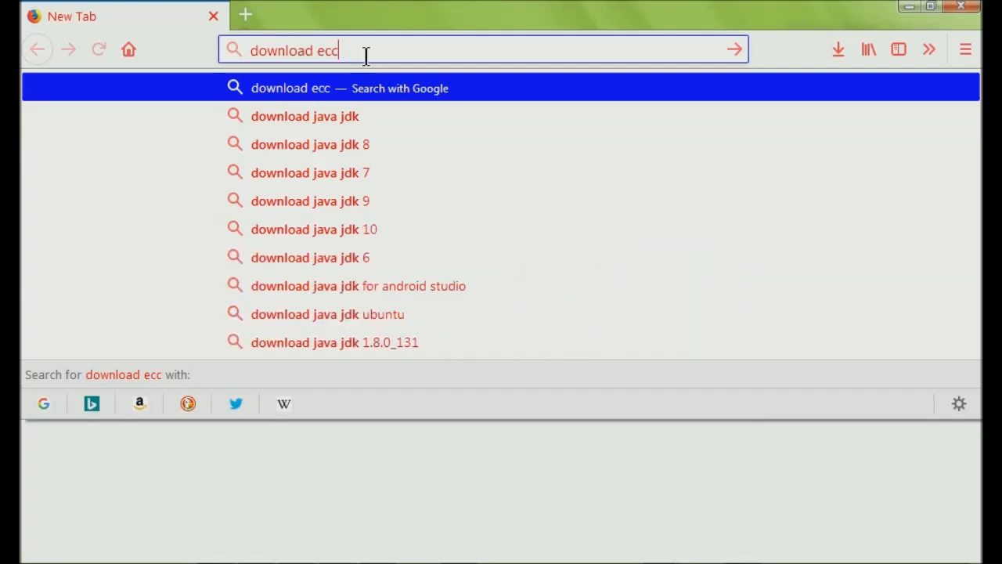
key(BackSpace)
text(lipse)
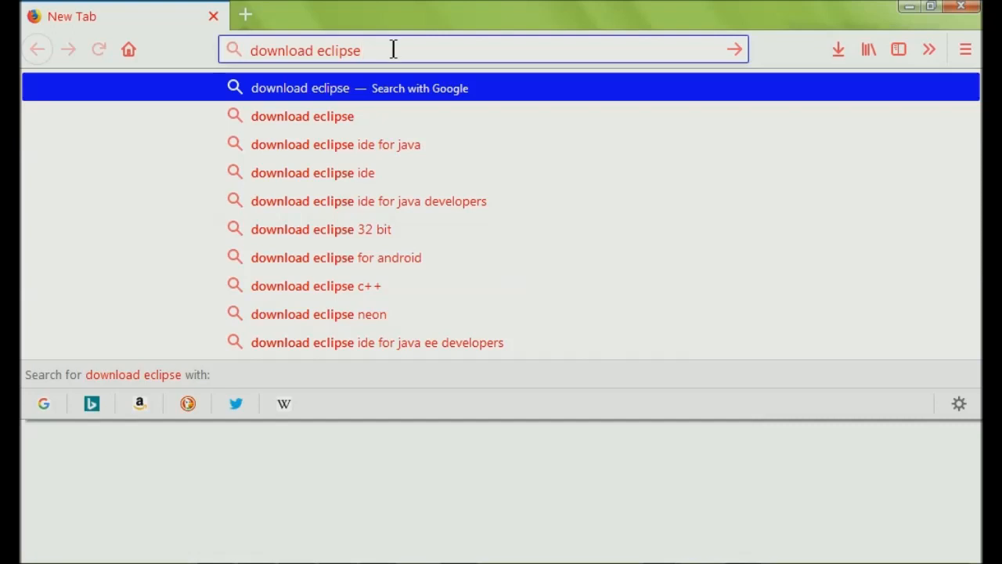
key(Return)
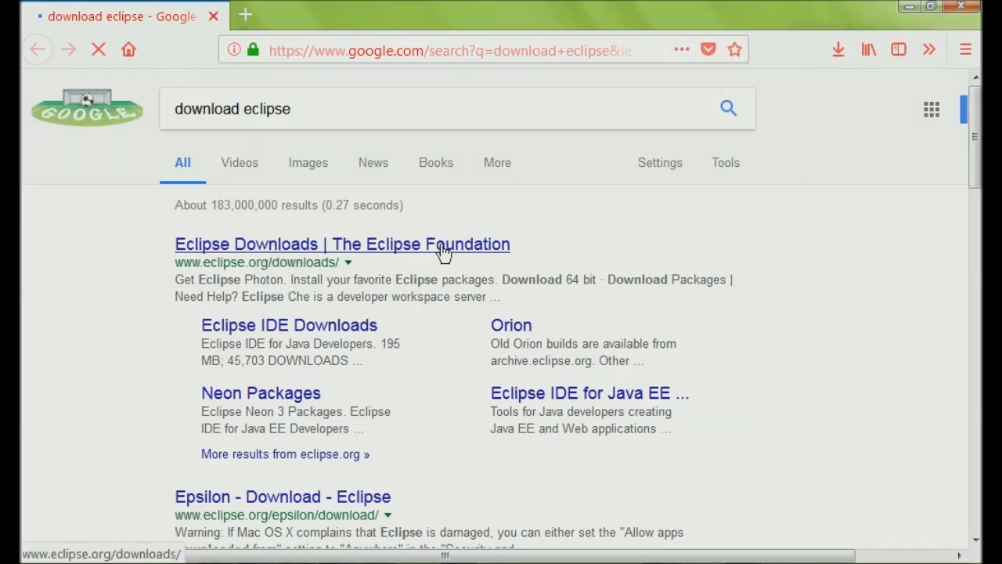
Open the Eclipse Downloads page of the Eclipse Foundation from the search results and look through its download options.
click(293, 252)
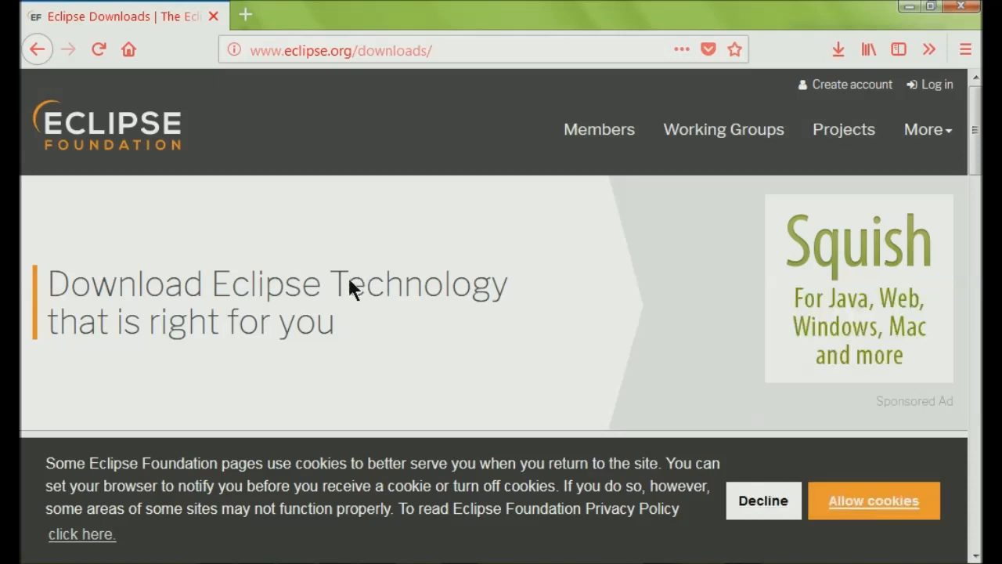
scroll(349, 282, down, 4)
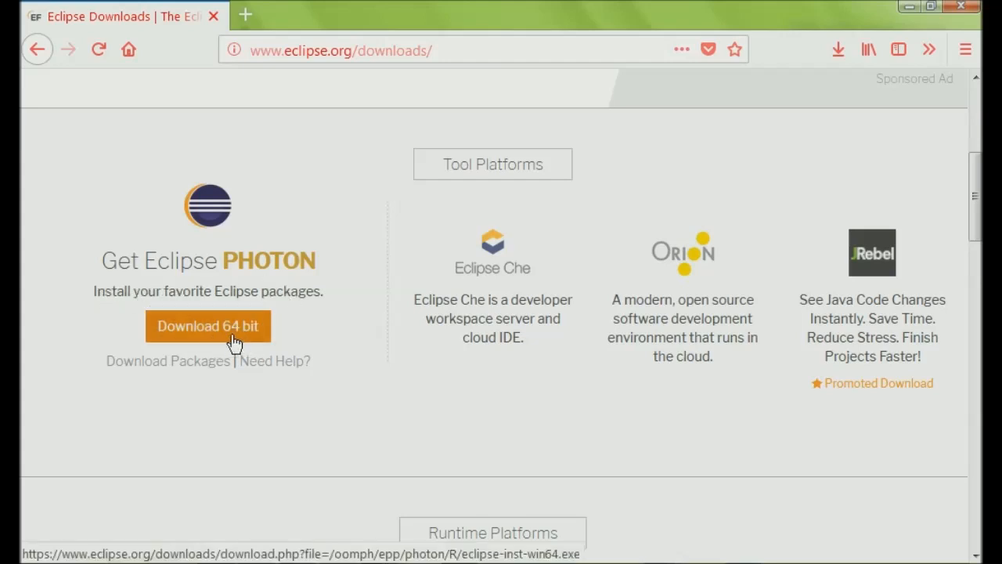
scroll(235, 344, down, 3)
scroll(235, 344, down, 5)
scroll(233, 342, up, 14)
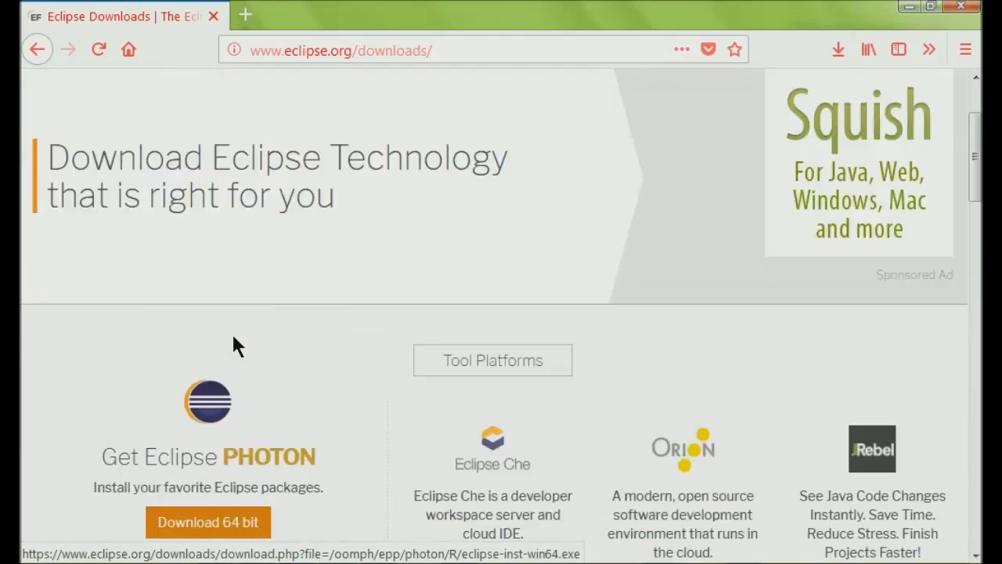
Choose the 64-bit Eclipse Photon installer and request the download of eclipse-inst-win64.exe from the University of the Free State mirror.
scroll(233, 333, down, 8)
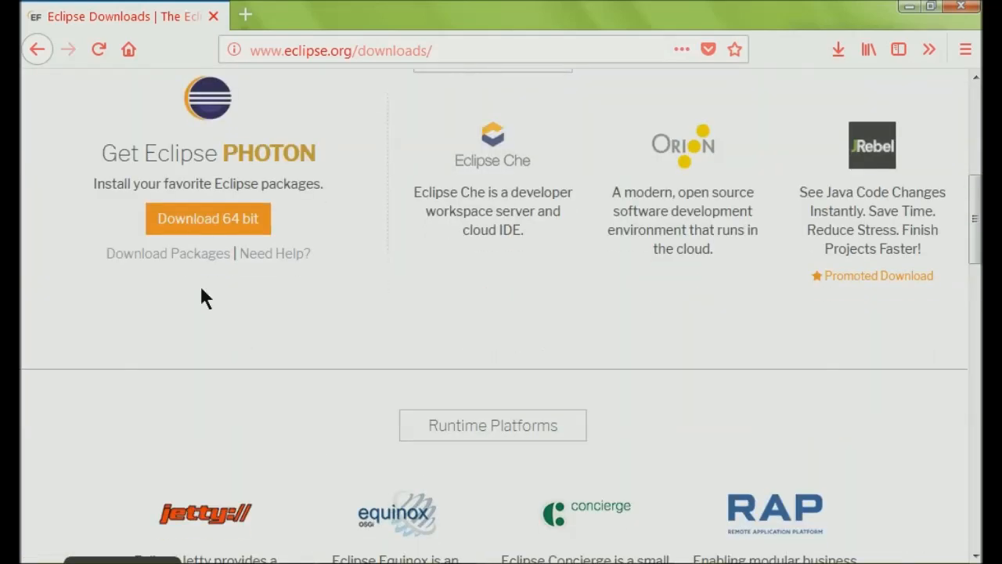
click(231, 228)
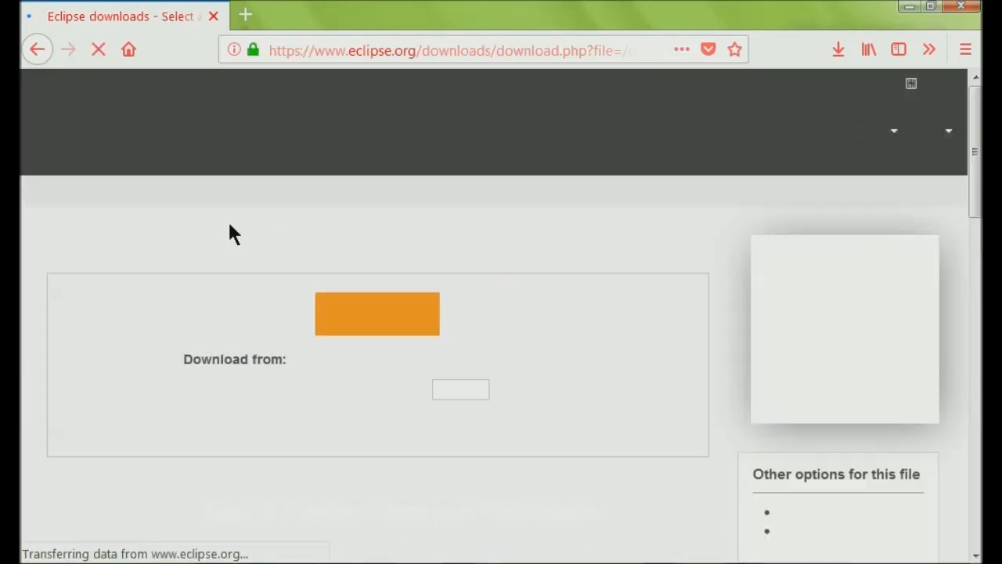
scroll(238, 235, down, 3)
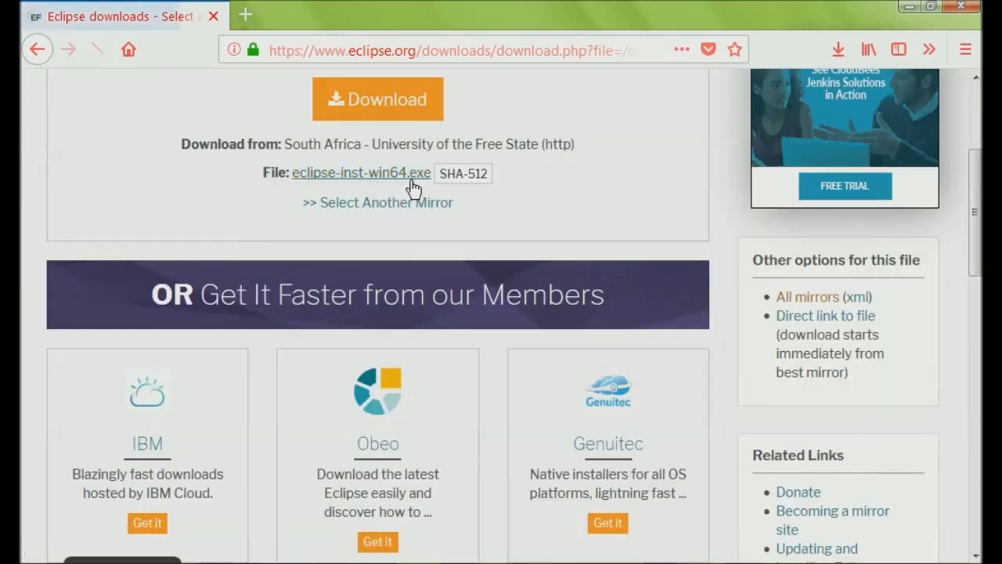
click(386, 116)
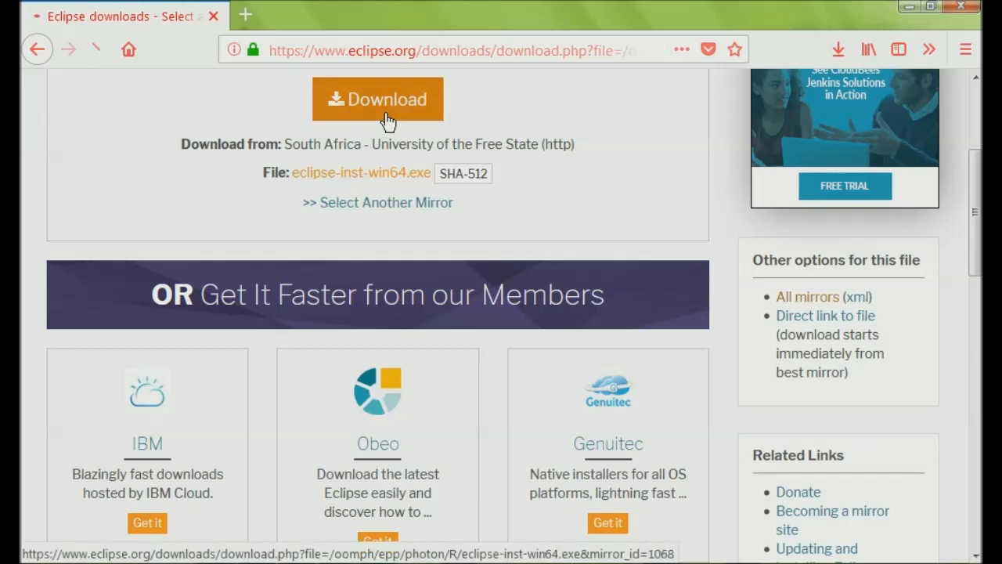
Wait for the download prompt on the thank-you page and save the eclipse-inst-win64.exe file.
scroll(365, 202, down, 3)
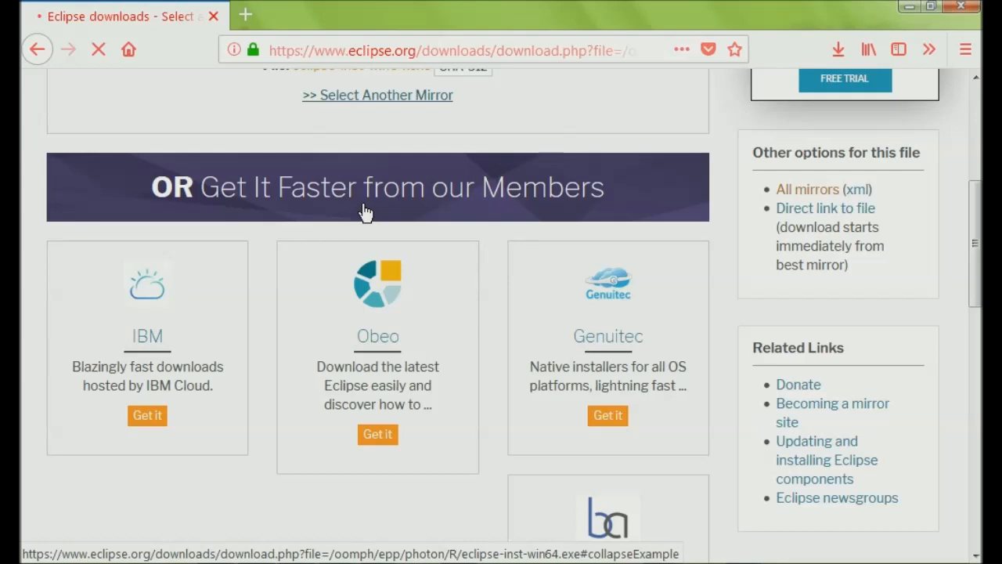
scroll(365, 211, up, 3)
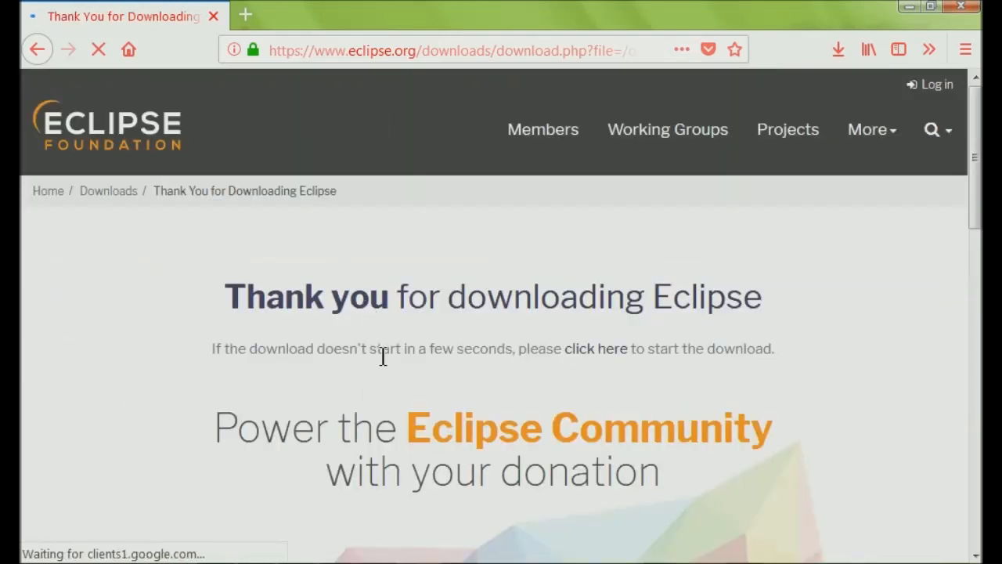
scroll(384, 354, down, 3)
scroll(391, 344, up, 3)
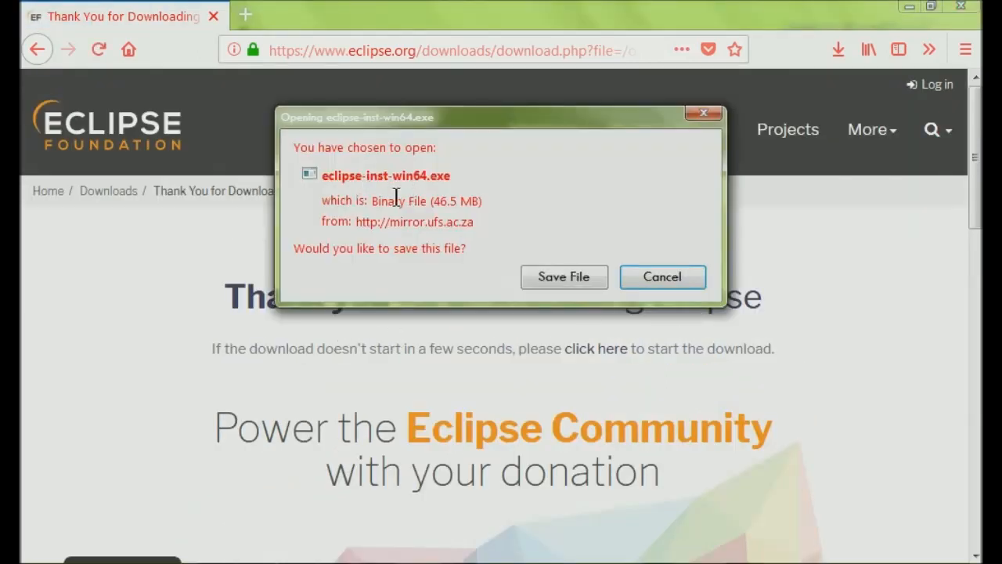
click(566, 276)
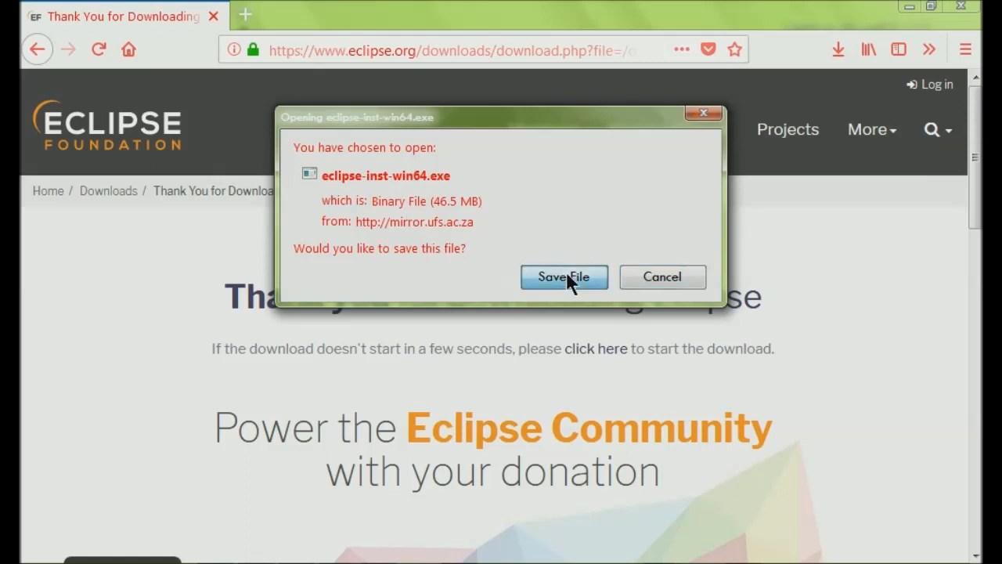
Check the progress of the eclipse-inst-win64.exe download in the browser's download list and look over the thank-you page.
click(837, 47)
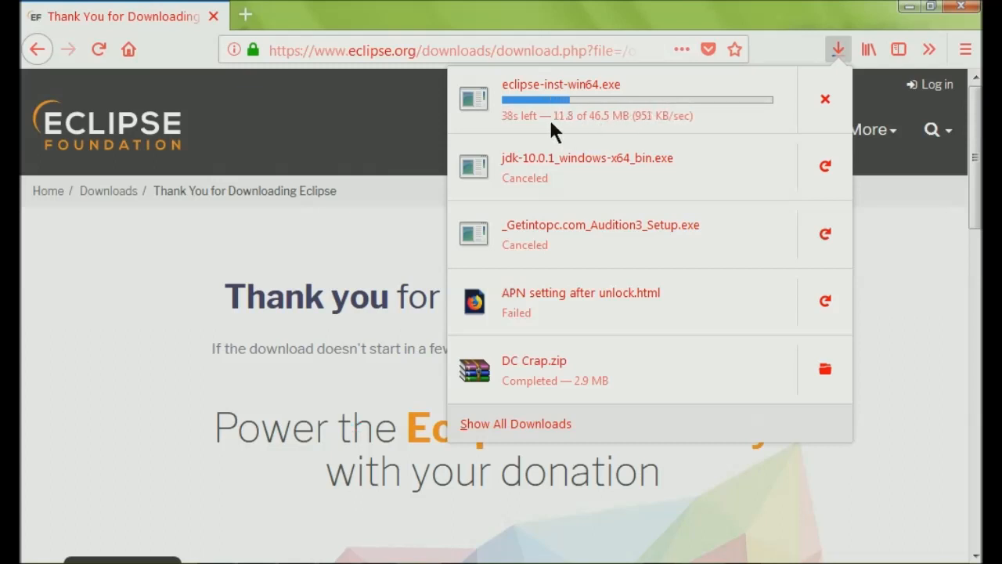
click(156, 279)
scroll(422, 332, down, 5)
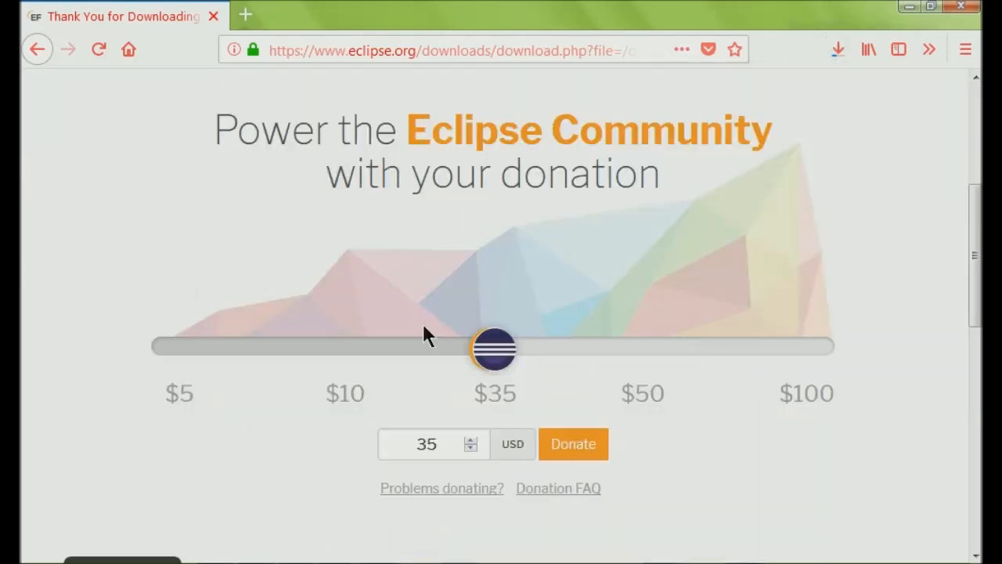
scroll(436, 310, up, 5)
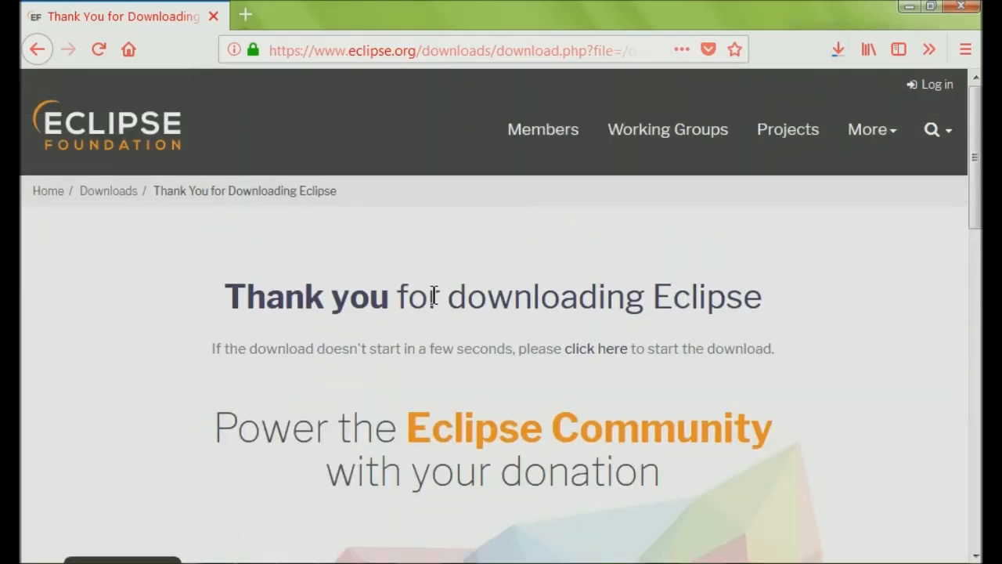
click(836, 51)
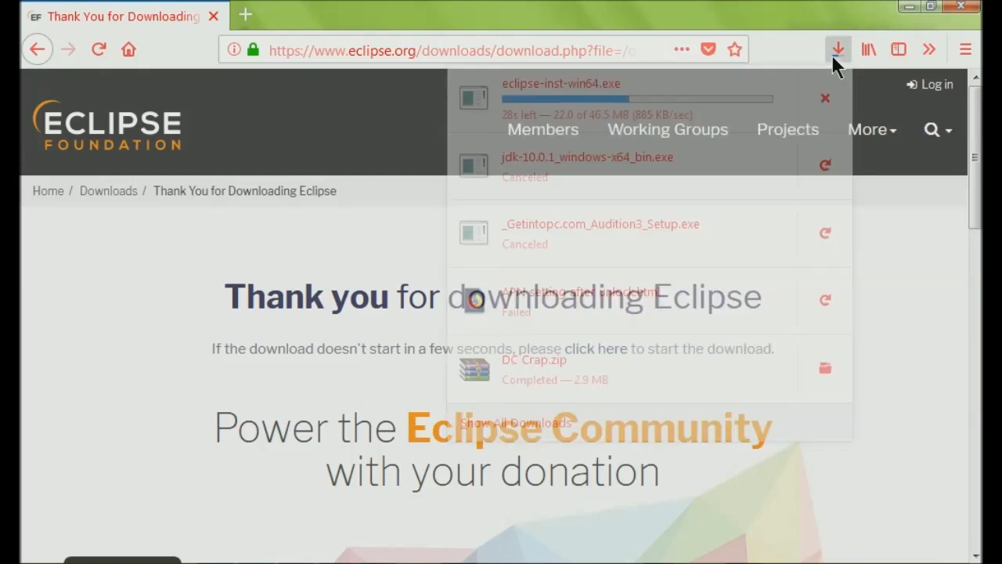
click(261, 233)
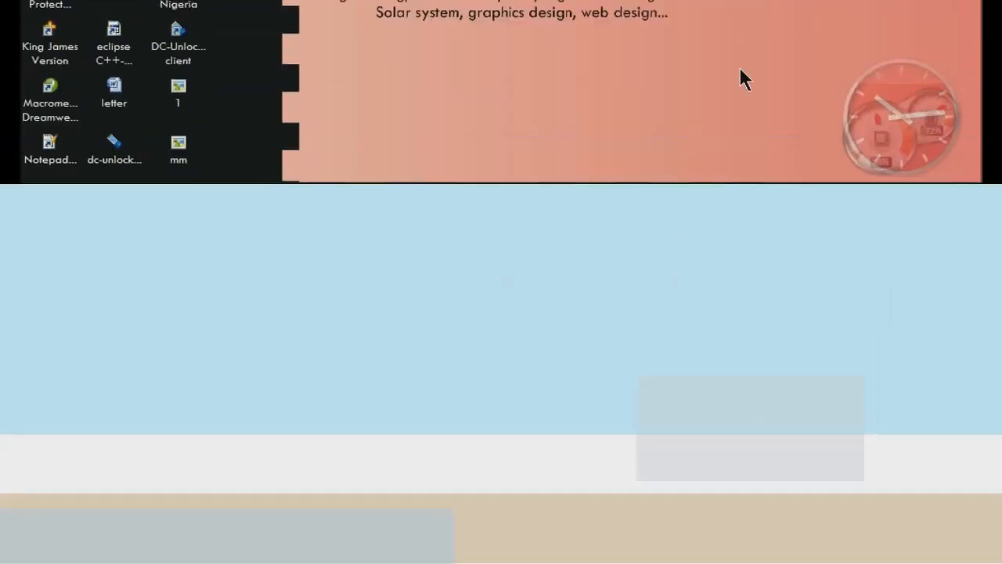